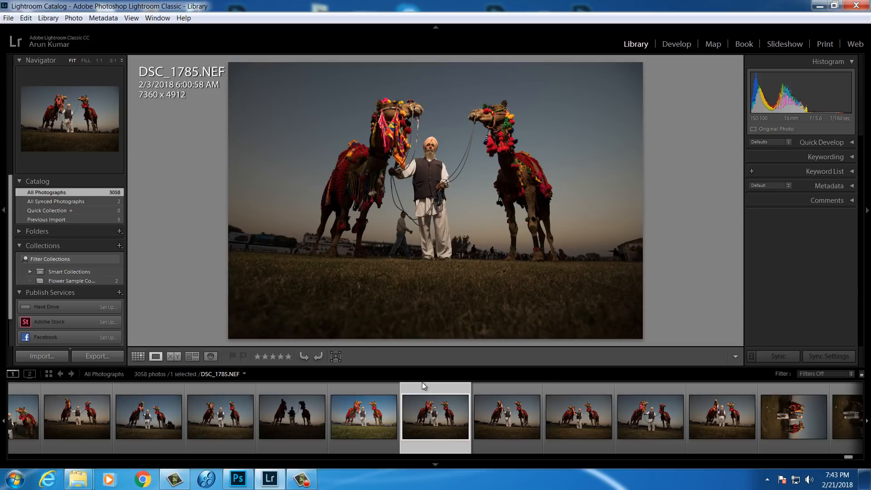
# Compare DSC_1785-Edit.tif with DSC_1785.NEF and open the unedited NEF photo in the Develop module.
pyautogui.click(363, 423)
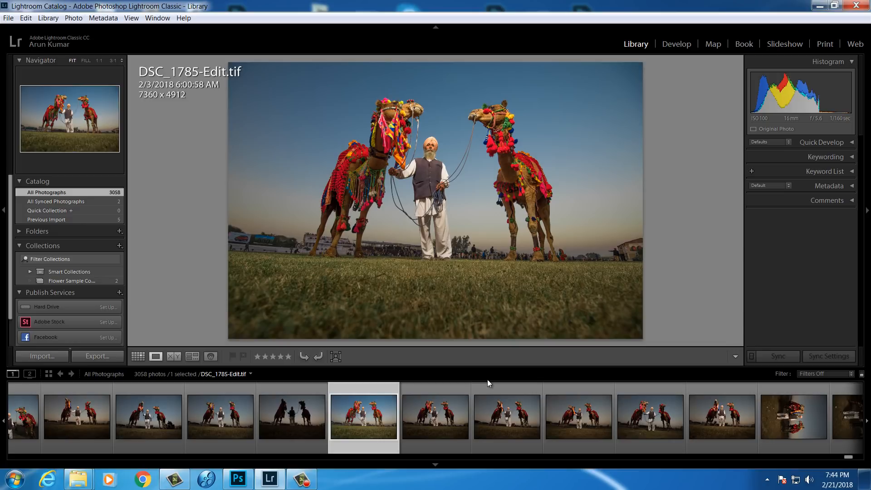
pyautogui.click(436, 412)
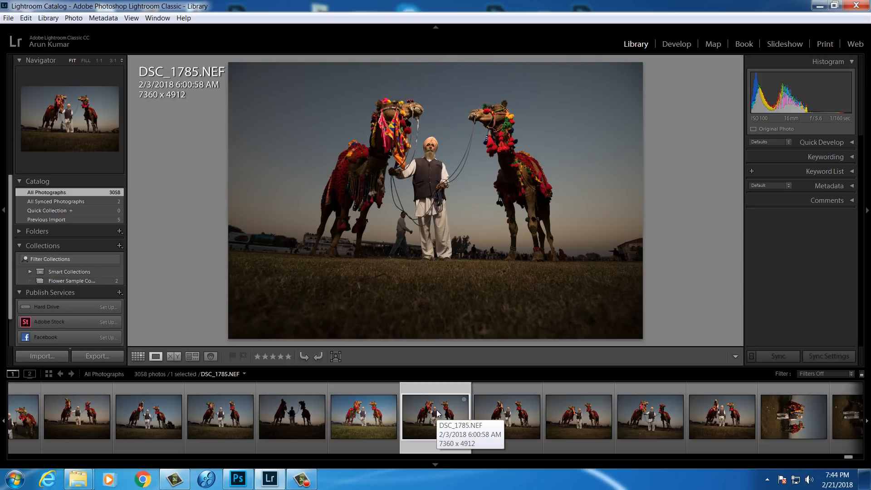
pyautogui.click(437, 464)
pyautogui.click(680, 44)
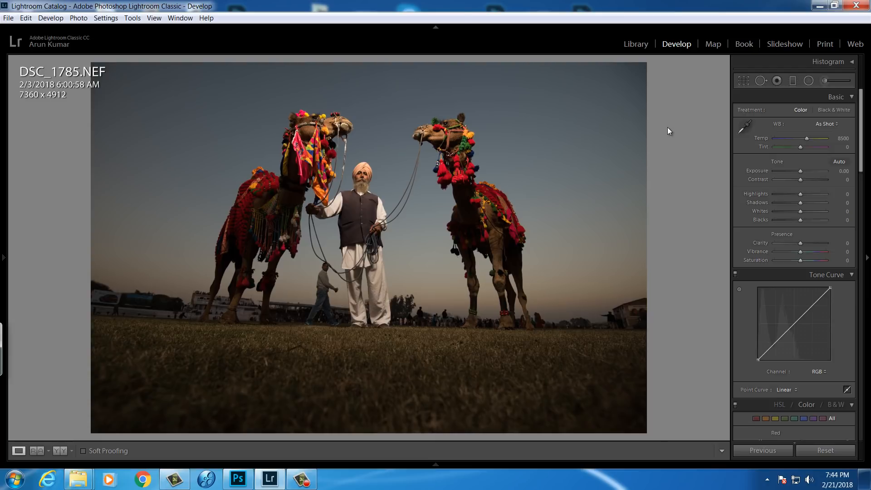
# Cycle through the info overlays on the photo and leave the overlay hidden.
pyautogui.press('i')
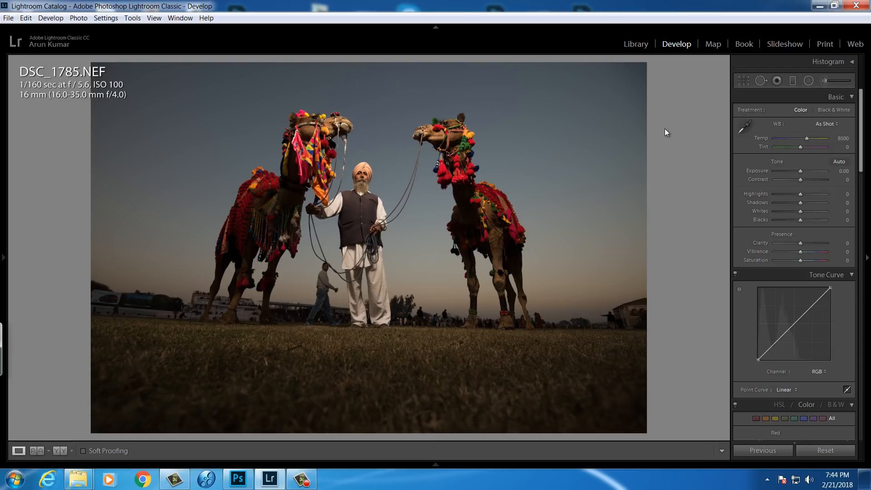
pyautogui.press('i')
pyautogui.press('i')
pyautogui.press('i')
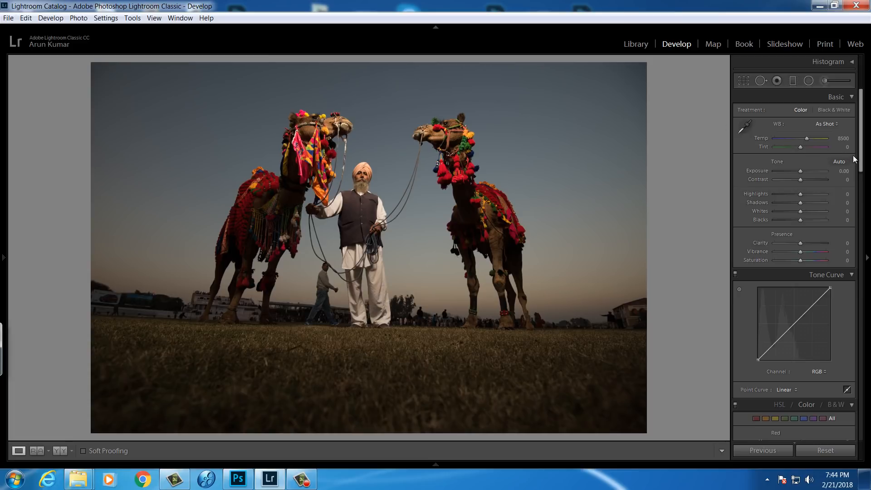
# Remove chromatic aberration and enable the lens profile corrections for the photo.
pyautogui.moveTo(854, 158); pyautogui.dragTo(853, 330)
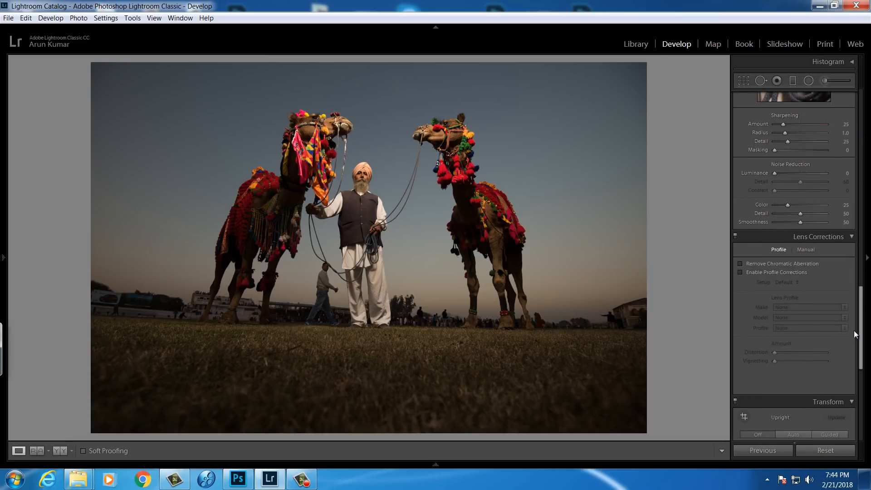
pyautogui.click(758, 263)
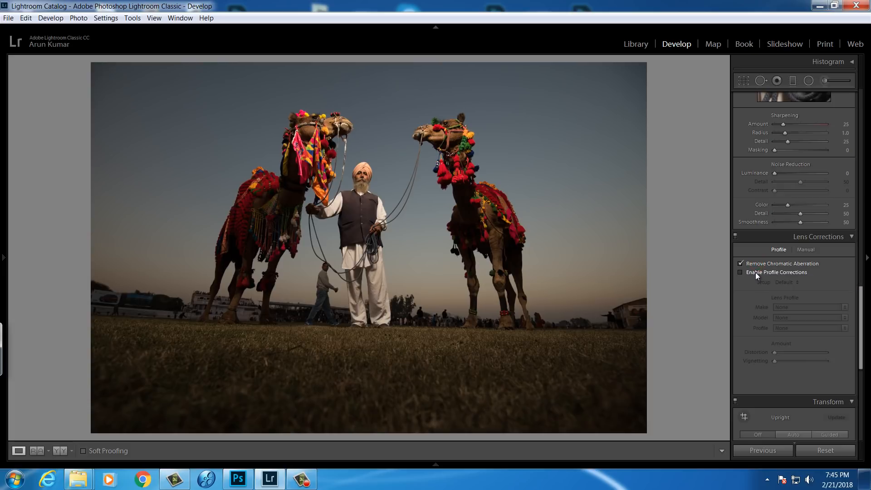
pyautogui.click(756, 273)
pyautogui.moveTo(859, 305); pyautogui.dragTo(859, 304)
pyautogui.click(740, 270)
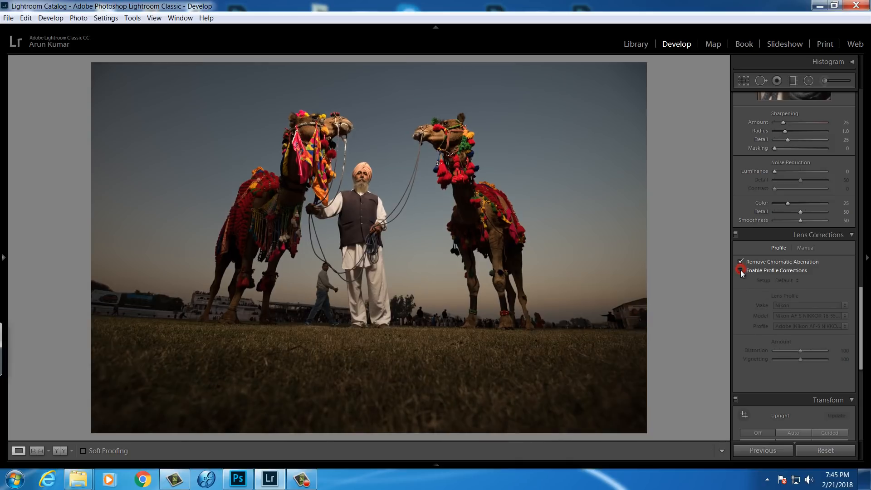
pyautogui.click(740, 271)
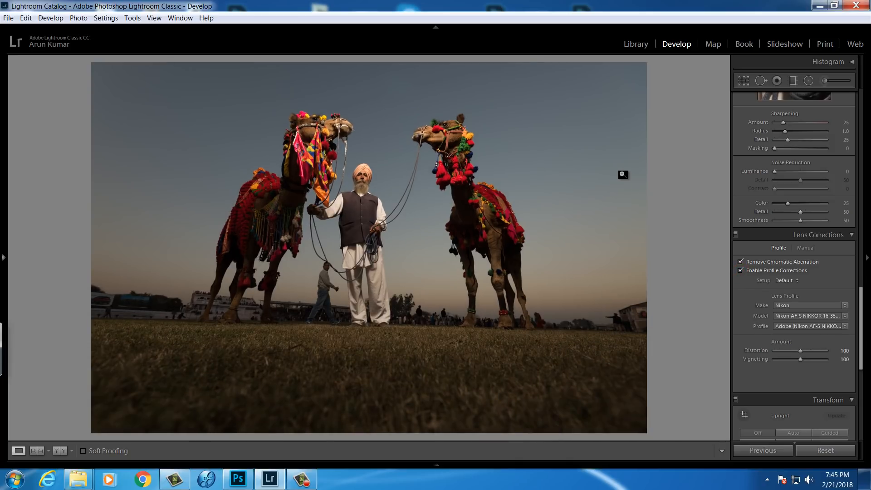
# Set Shadows to +100 and Highlights to -88 in the basic tone adjustments.
pyautogui.moveTo(860, 294); pyautogui.dragTo(852, 87)
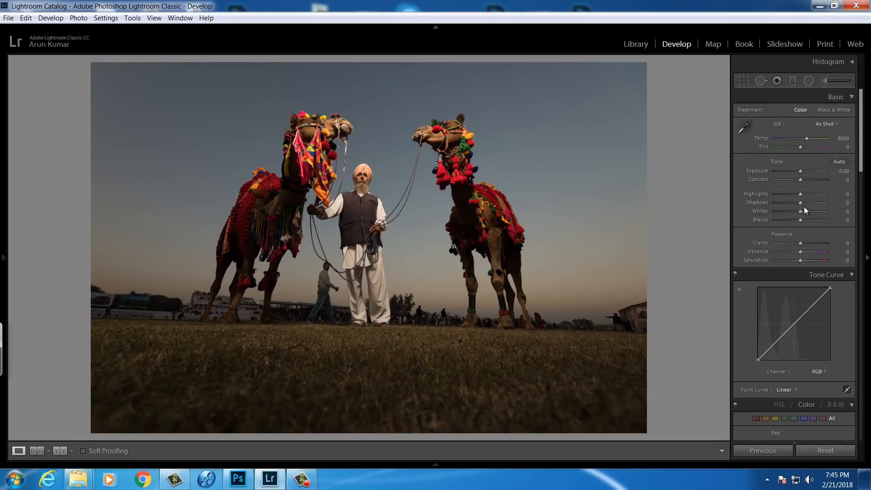
pyautogui.moveTo(826, 204); pyautogui.dragTo(830, 204)
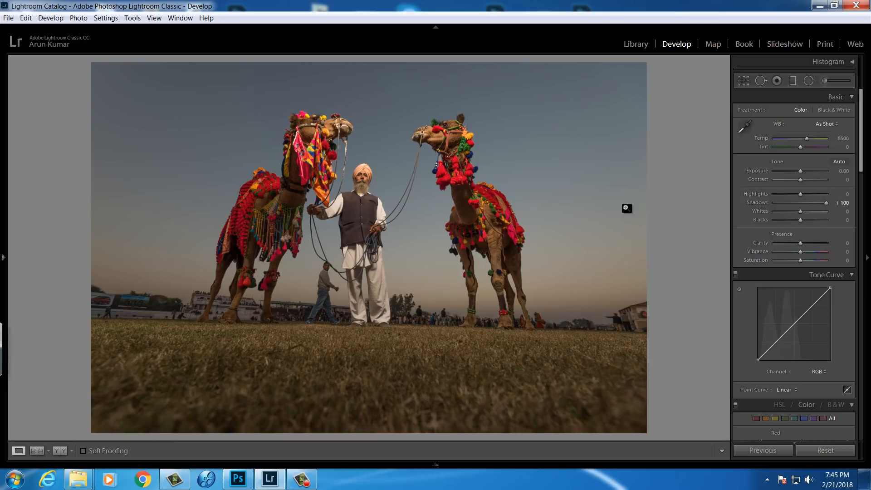
pyautogui.moveTo(800, 194); pyautogui.dragTo(777, 197)
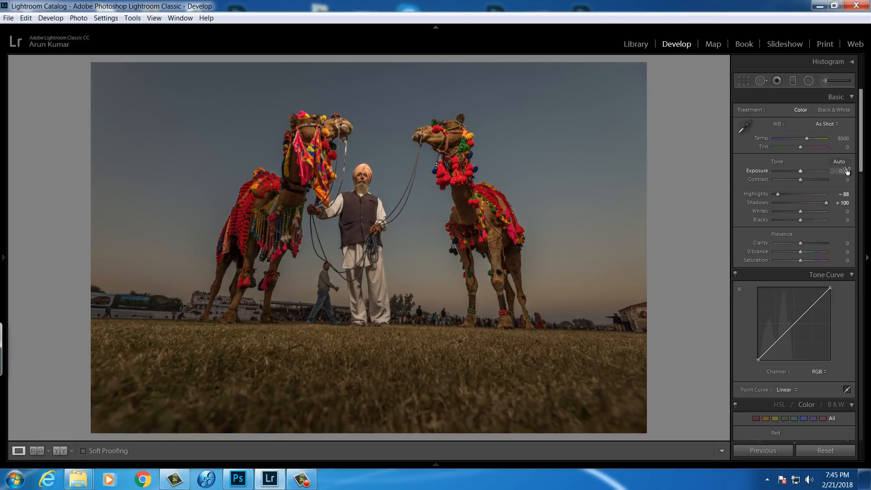
# Set the Blue saturation to +100 and shift the Yellow hue toward green to enrich the sky and grass.
pyautogui.moveTo(860, 145); pyautogui.dragTo(860, 235)
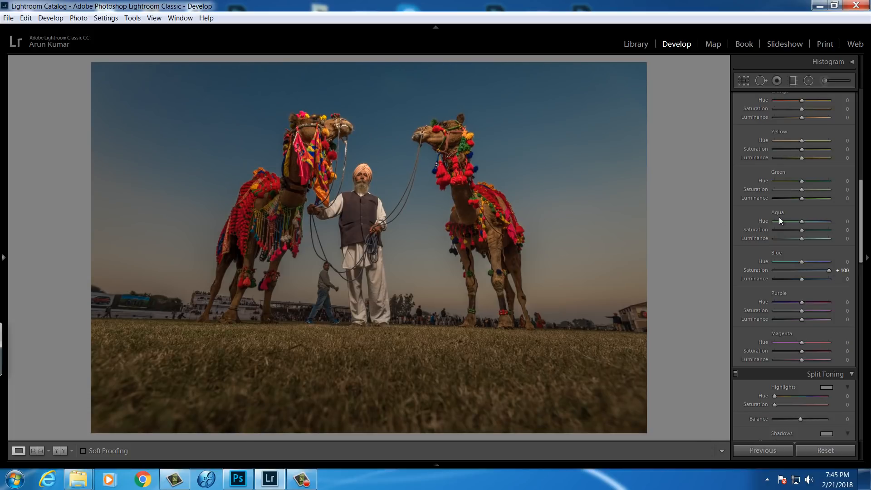
pyautogui.moveTo(862, 212); pyautogui.dragTo(861, 186)
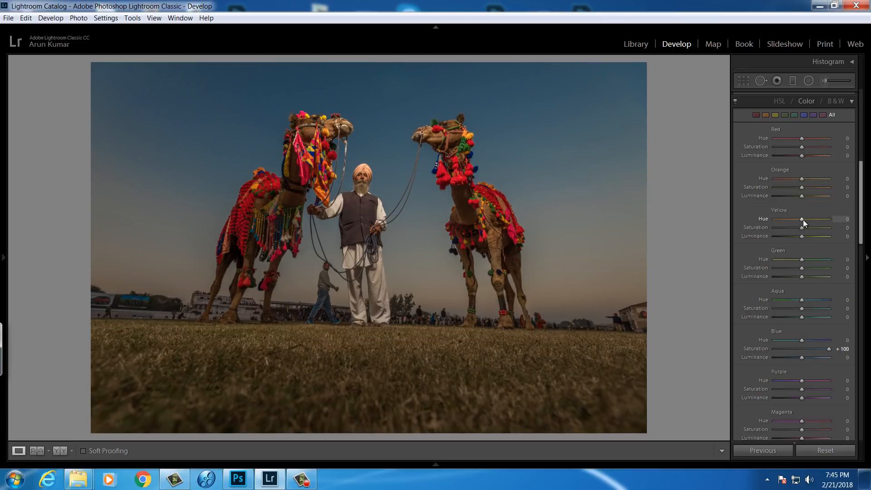
pyautogui.moveTo(801, 219); pyautogui.dragTo(808, 219)
# Set Whites to +42 and compare the adjusted photo with its before version.
pyautogui.moveTo(860, 187); pyautogui.dragTo(850, 102)
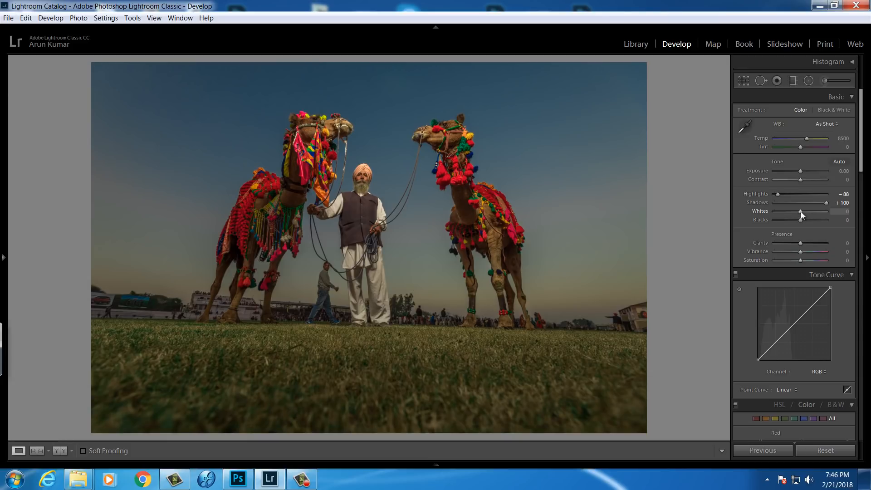
pyautogui.moveTo(801, 212); pyautogui.dragTo(812, 216)
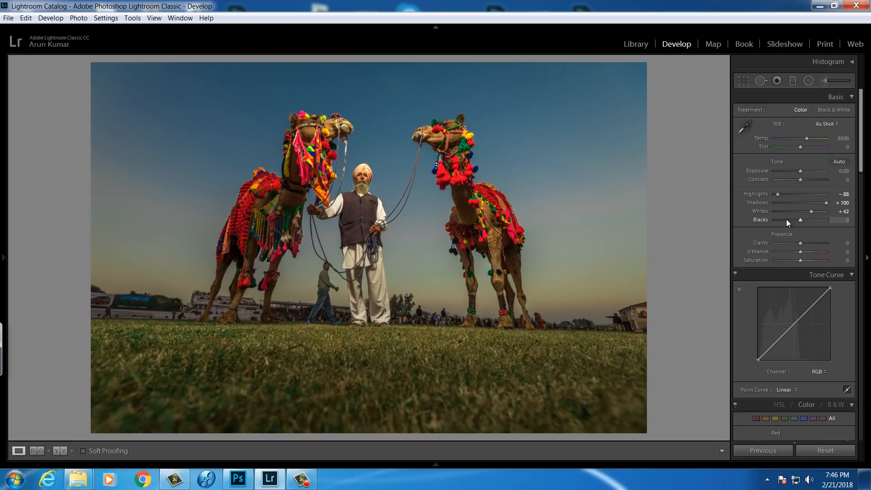
pyautogui.press('\\')
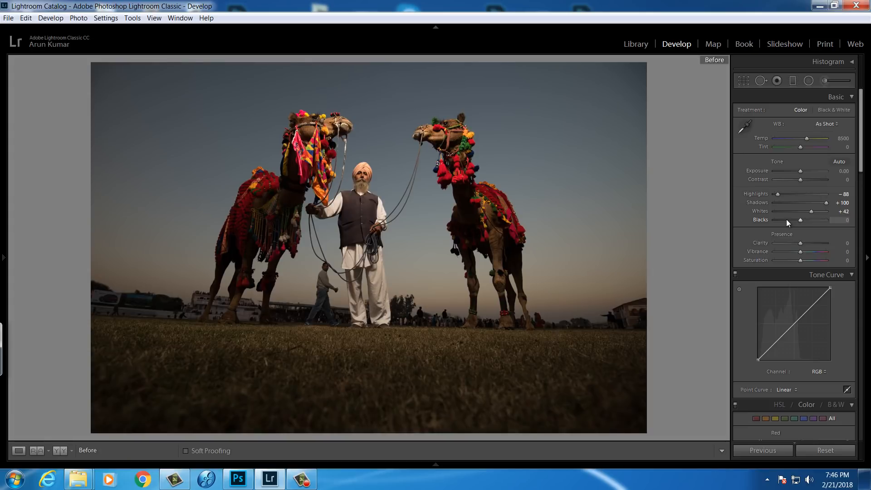
pyautogui.press('\\')
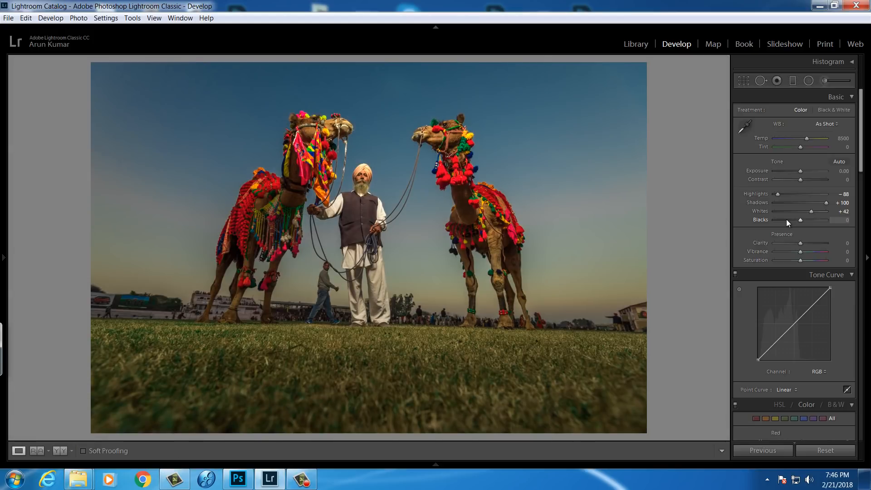
pyautogui.click(57, 451)
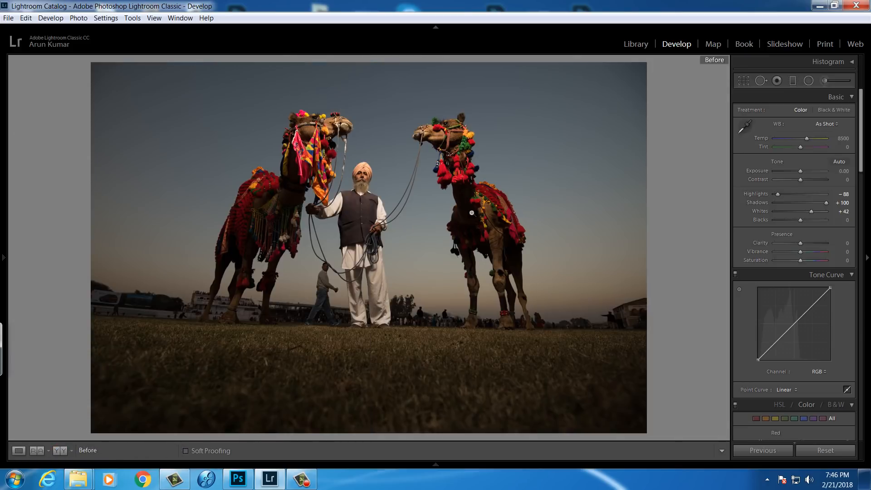
pyautogui.press('\\')
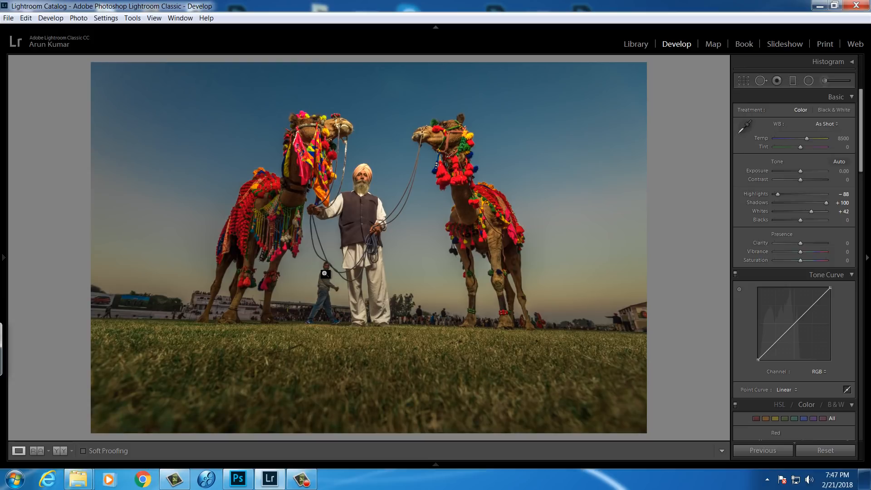
# Send the photo to Adobe Photoshop CC 2018 for editing and duplicate the Background layer.
pyautogui.rightClick(333, 281)
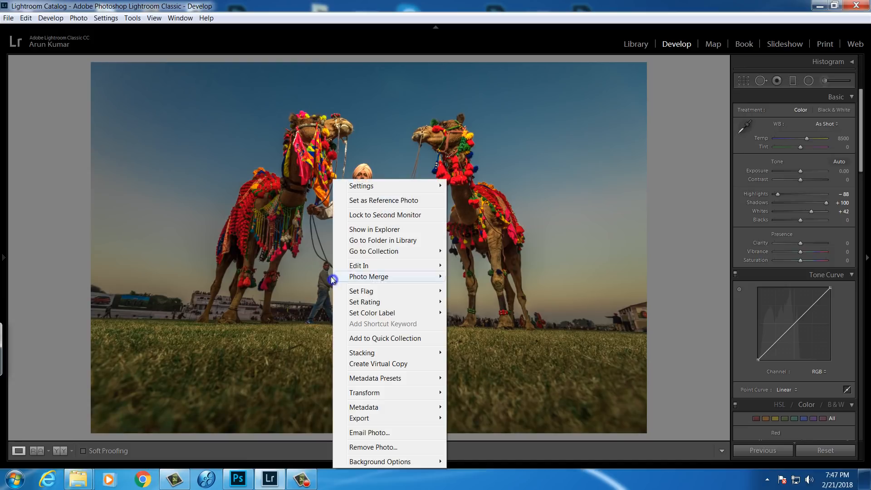
pyautogui.moveTo(406, 267)
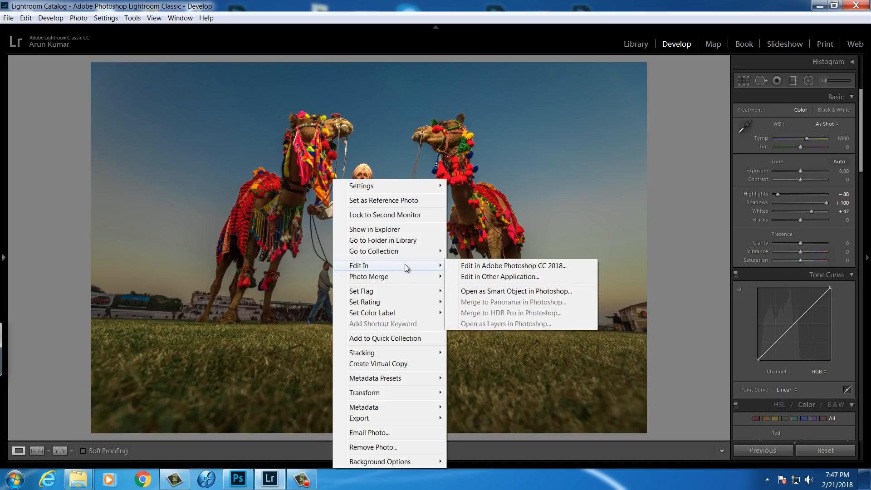
pyautogui.click(480, 267)
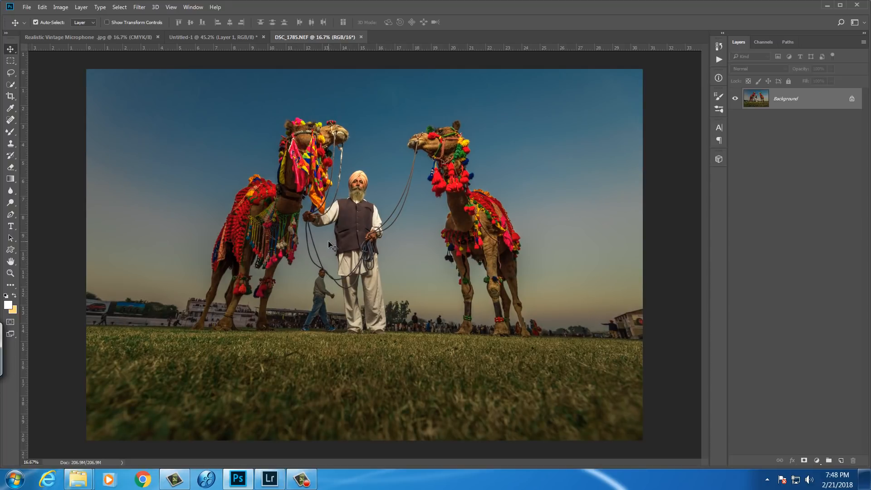
pyautogui.hotkey('ctrl', 'j')
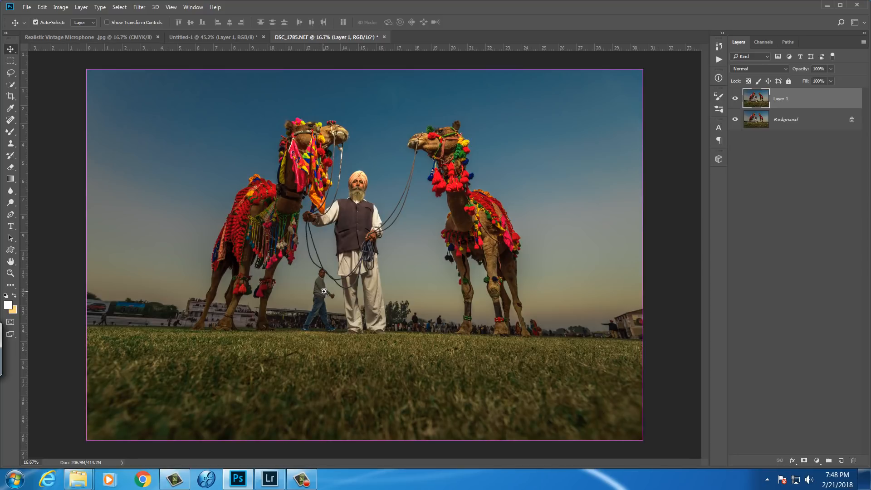
# Draw a freehand Lasso selection around the man in jeans walking in the background, following the edge below the rope.
pyautogui.moveTo(332, 291); pyautogui.dragTo(368, 285)
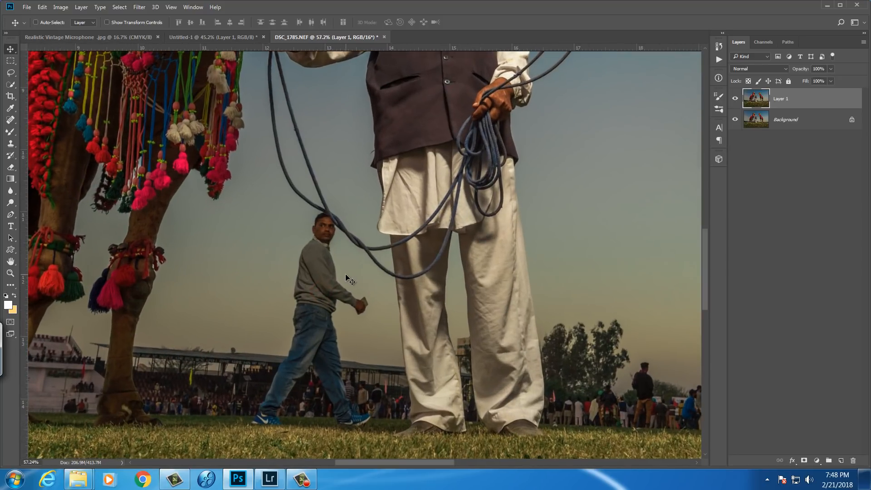
pyautogui.moveTo(365, 243); pyautogui.dragTo(382, 208)
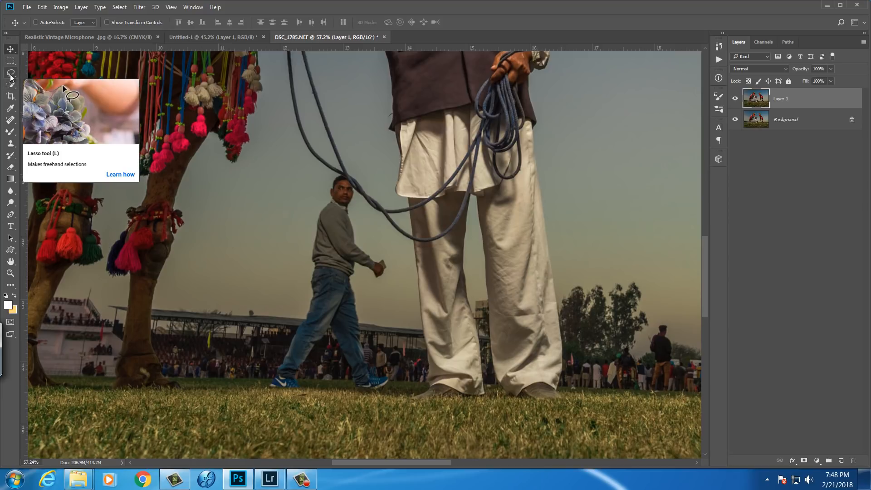
pyautogui.click(9, 74)
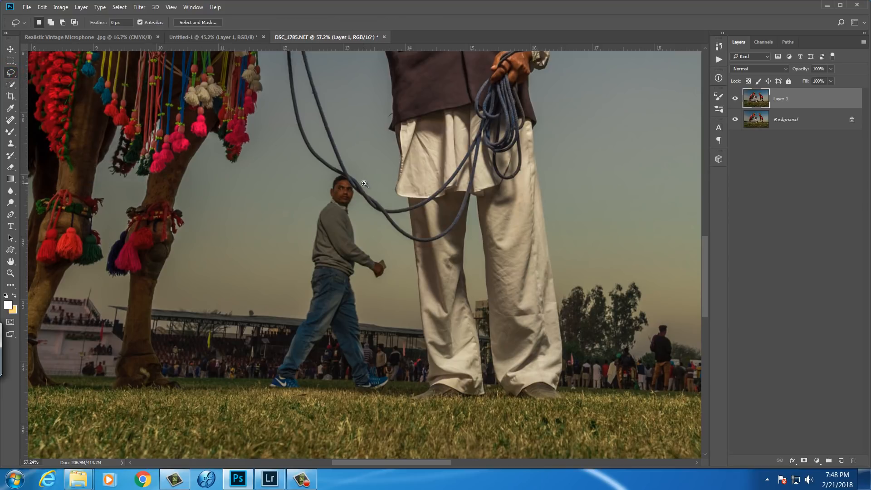
pyautogui.moveTo(364, 183); pyautogui.dragTo(383, 178)
pyautogui.moveTo(315, 173)
pyautogui.mouseDown()
pyautogui.moveTo(354, 195)
pyautogui.moveTo(367, 245)
pyautogui.moveTo(402, 277)
pyautogui.moveTo(403, 305)
pyautogui.moveTo(377, 360)
pyautogui.moveTo(379, 387)
pyautogui.moveTo(382, 280)
pyautogui.mouseUp()
pyautogui.press('space')
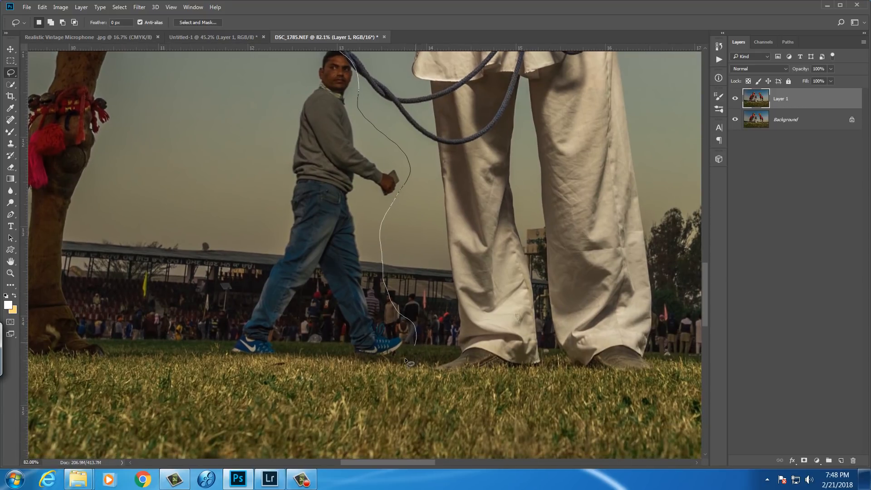
pyautogui.moveTo(349, 367)
pyautogui.mouseDown()
pyautogui.moveTo(312, 332)
pyautogui.moveTo(286, 367)
pyautogui.moveTo(244, 374)
pyautogui.moveTo(221, 365)
pyautogui.moveTo(220, 333)
pyautogui.moveTo(246, 281)
pyautogui.moveTo(254, 216)
pyautogui.mouseUp()
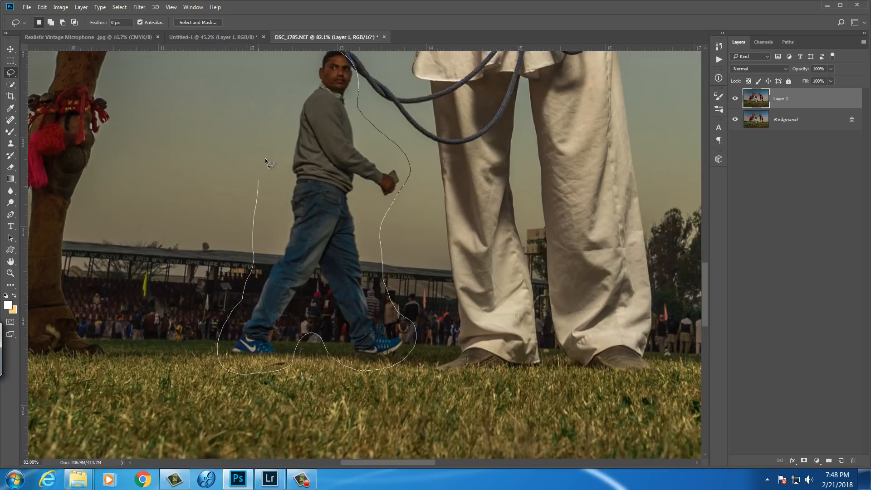
pyautogui.moveTo(265, 159)
pyautogui.mouseDown()
pyautogui.moveTo(268, 150)
pyautogui.moveTo(278, 241)
pyautogui.mouseUp()
pyautogui.press('space')
pyautogui.moveTo(277, 240); pyautogui.dragTo(296, 197)
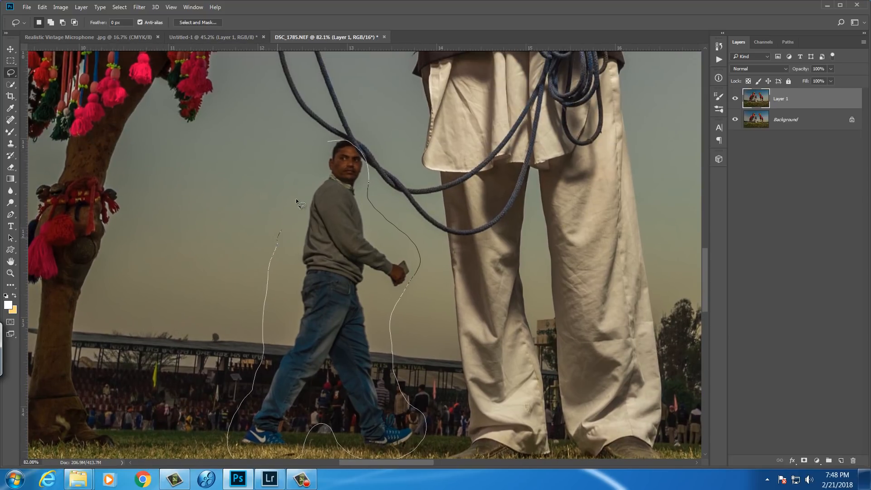
pyautogui.moveTo(322, 146); pyautogui.dragTo(324, 143)
# Fill the selection around the walking man with Content-Aware contents using Color Adaptation at 100% opacity, and deselect it.
pyautogui.click(42, 7)
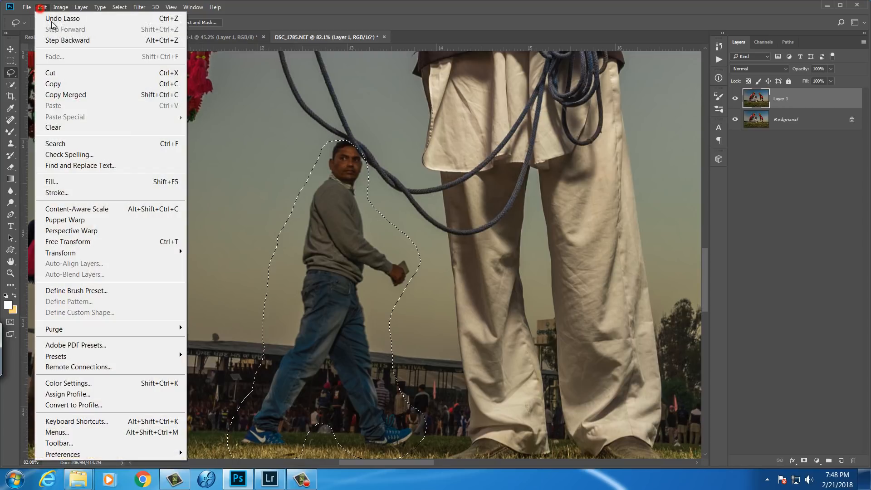
pyautogui.click(114, 182)
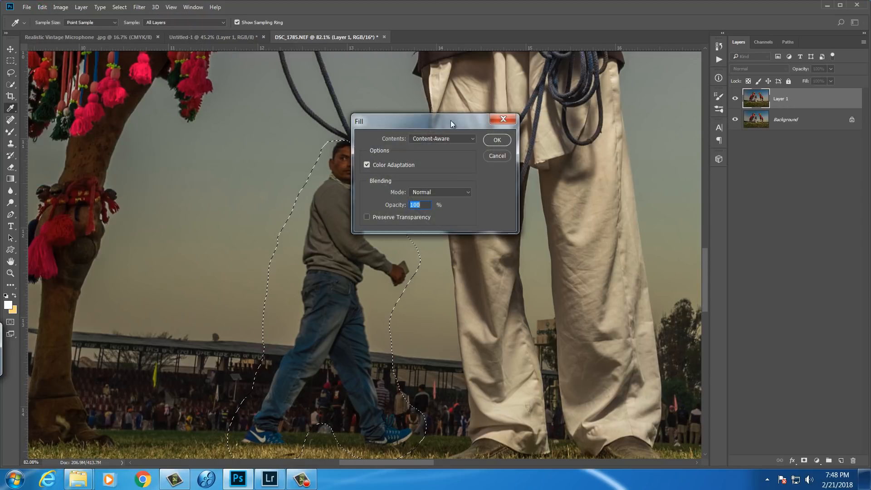
pyautogui.moveTo(454, 122); pyautogui.dragTo(564, 82)
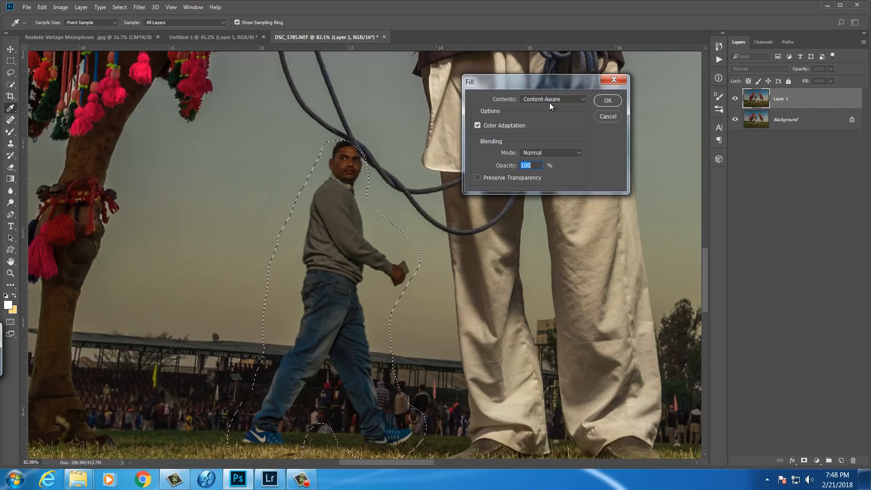
pyautogui.click(608, 100)
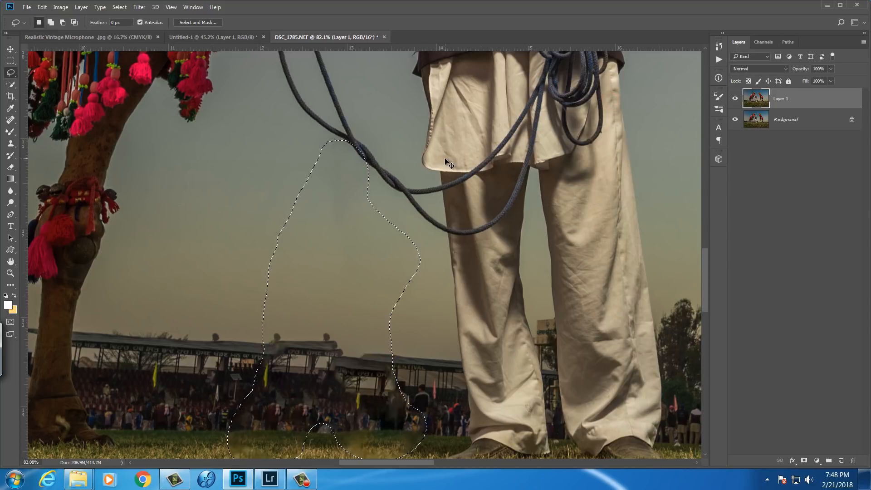
pyautogui.hotkey('ctrl', 'd')
pyautogui.hotkey('ctrl', '0')
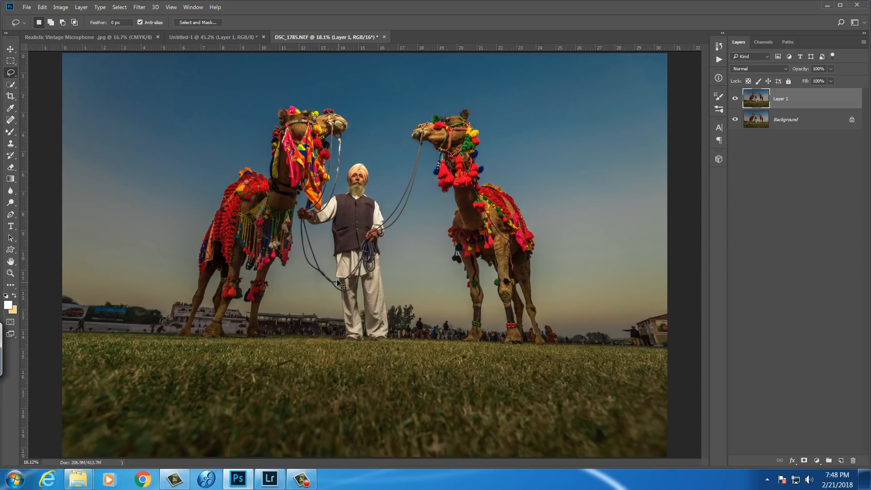
# Add a new layer above Layer 1 and set the Clone Stamp to size 80, sampling All Layers.
pyautogui.moveTo(317, 325)
pyautogui.mouseDown()
pyautogui.moveTo(368, 314)
pyautogui.moveTo(425, 275)
pyautogui.moveTo(510, 244)
pyautogui.mouseUp()
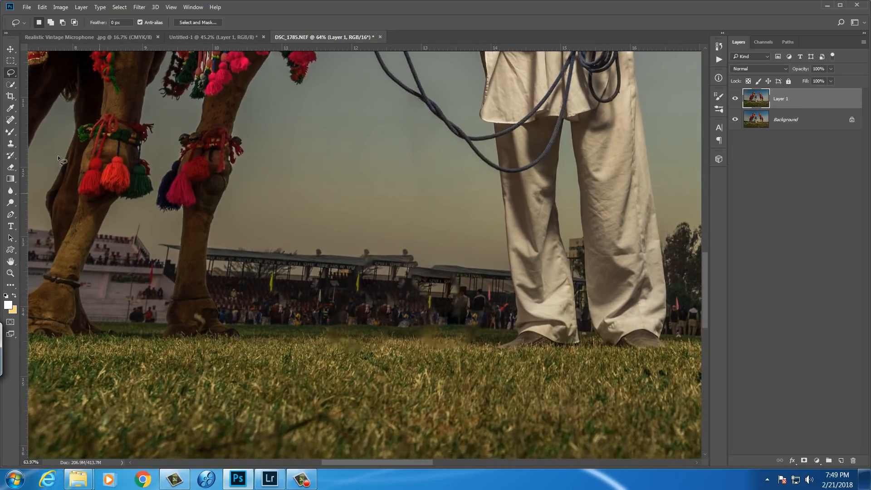
pyautogui.click(14, 146)
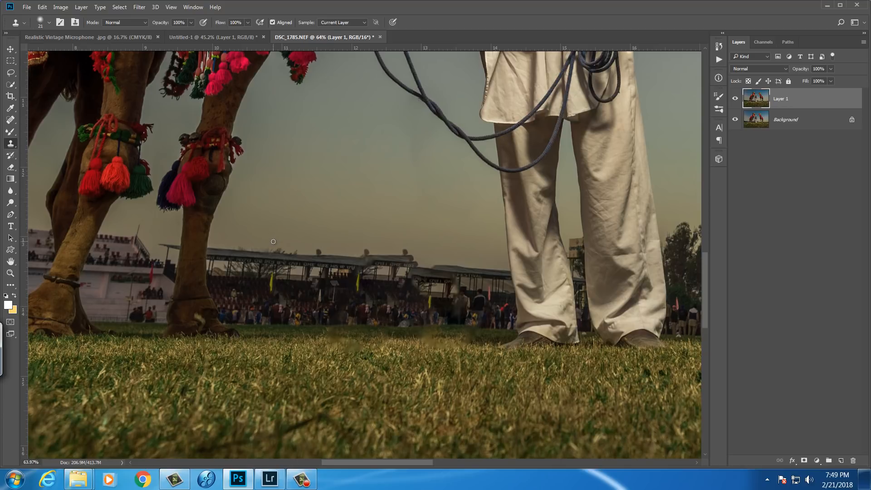
pyautogui.press(']')
pyautogui.press(']')
pyautogui.press(']')
pyautogui.press(']')
pyautogui.press(']')
pyautogui.click(841, 459)
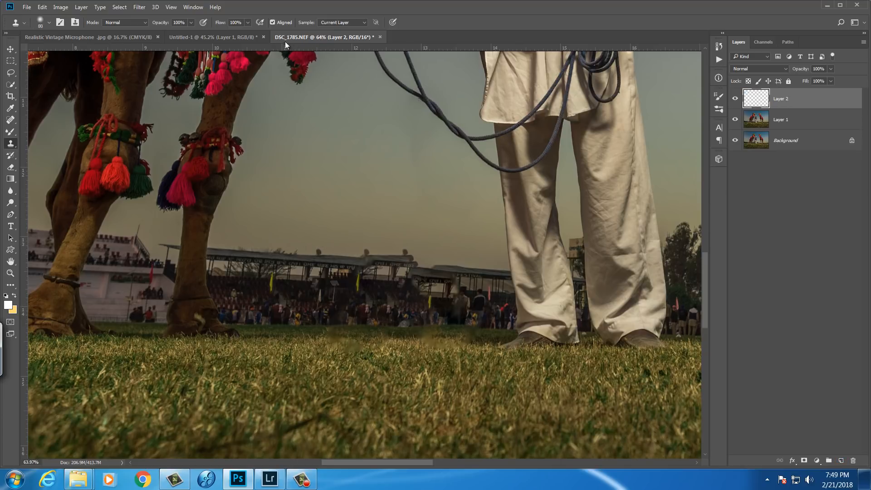
pyautogui.click(336, 22)
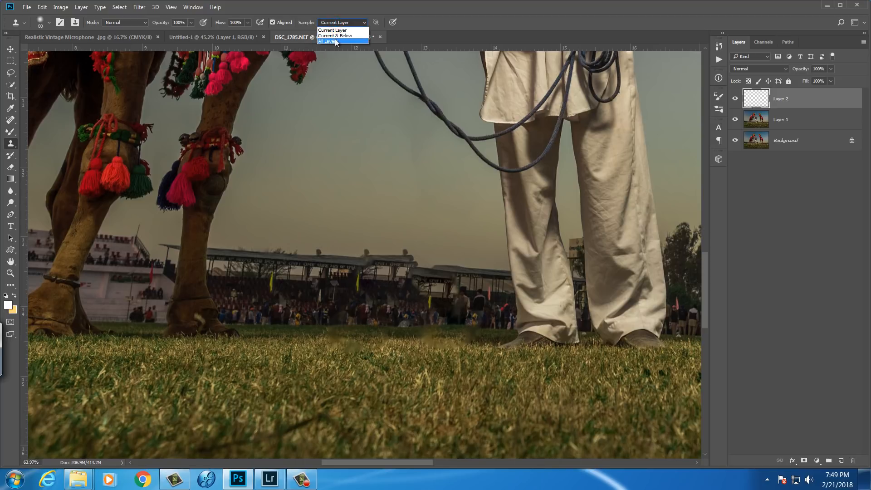
pyautogui.click(334, 38)
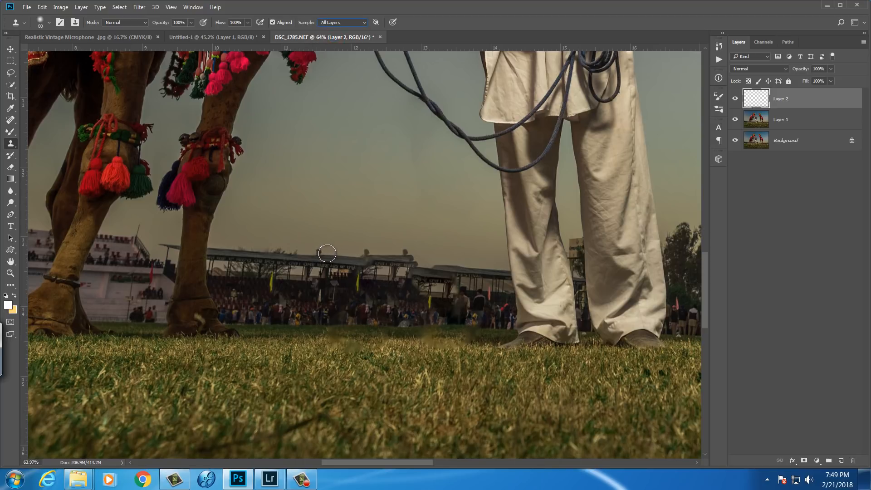
# Try to clone the stand's roof edge across the smeared section between the camel and the standing man, using brush size 175.
pyautogui.click(322, 260)
pyautogui.click(430, 188)
pyautogui.press(']')
pyautogui.press(']')
pyautogui.press(']')
pyautogui.press(']')
pyautogui.press(']')
pyautogui.keyDown('alt'); pyautogui.click(312, 261); pyautogui.keyUp('alt')
pyautogui.click(316, 262)
pyautogui.moveTo(319, 262); pyautogui.dragTo(411, 268)
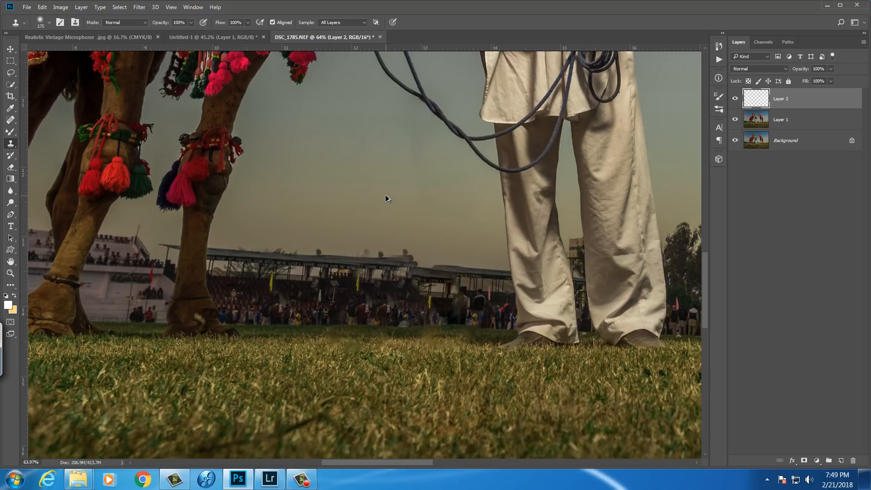
# Undo the cloning attempt and the new layer made for it.
pyautogui.hotkey('ctrl', 'alt', 'z')
pyautogui.hotkey('ctrl', 'alt', 'z')
pyautogui.hotkey('ctrl', 'alt', 'z')
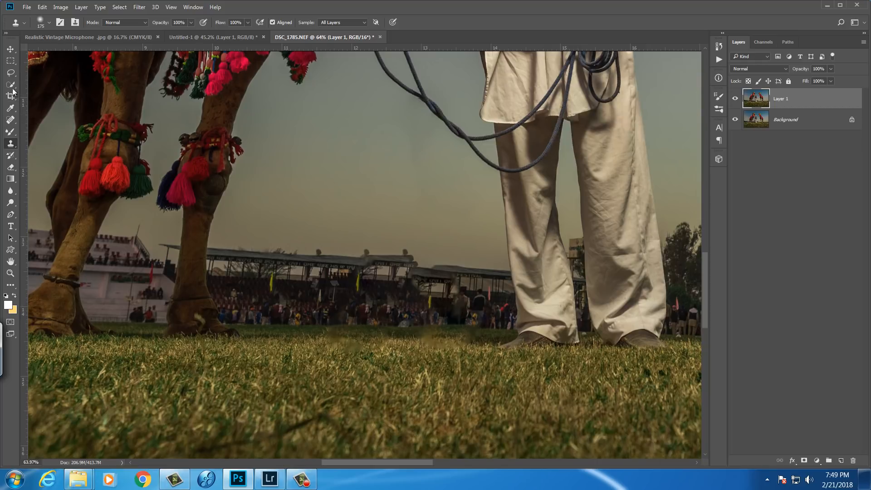
# Lasso the smeared section of the stand roof, fill it with Content-Aware contents using Color Adaptation at 100% opacity, and deselect it.
pyautogui.click(11, 73)
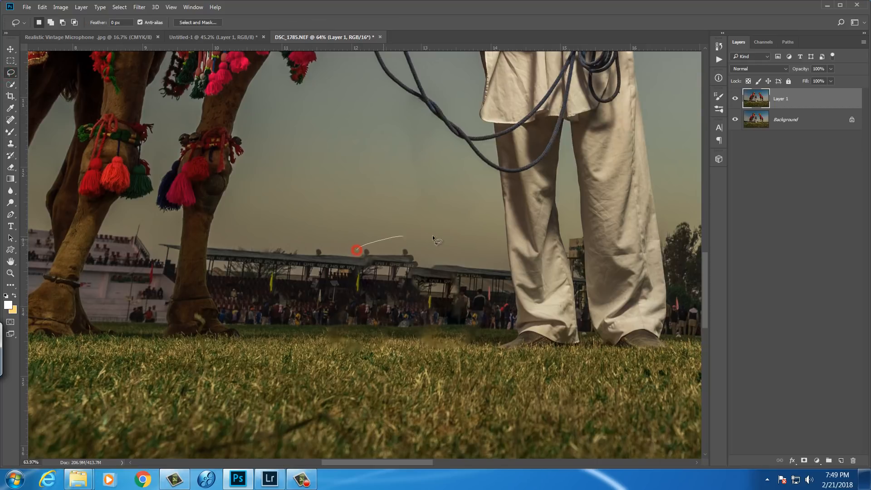
pyautogui.moveTo(432, 236)
pyautogui.mouseDown()
pyautogui.moveTo(471, 252)
pyautogui.moveTo(477, 274)
pyautogui.mouseUp()
pyautogui.moveTo(443, 303); pyautogui.dragTo(374, 298)
pyautogui.moveTo(358, 244); pyautogui.dragTo(357, 246)
pyautogui.click(42, 7)
pyautogui.click(52, 181)
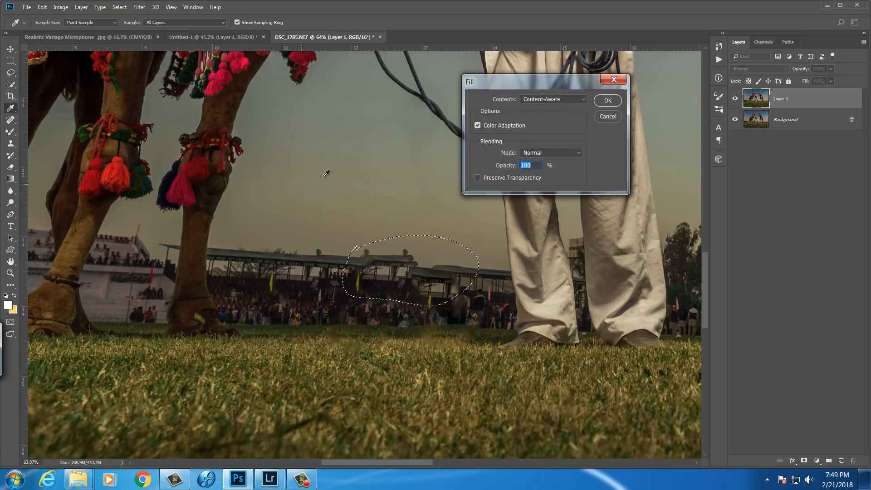
pyautogui.click(608, 102)
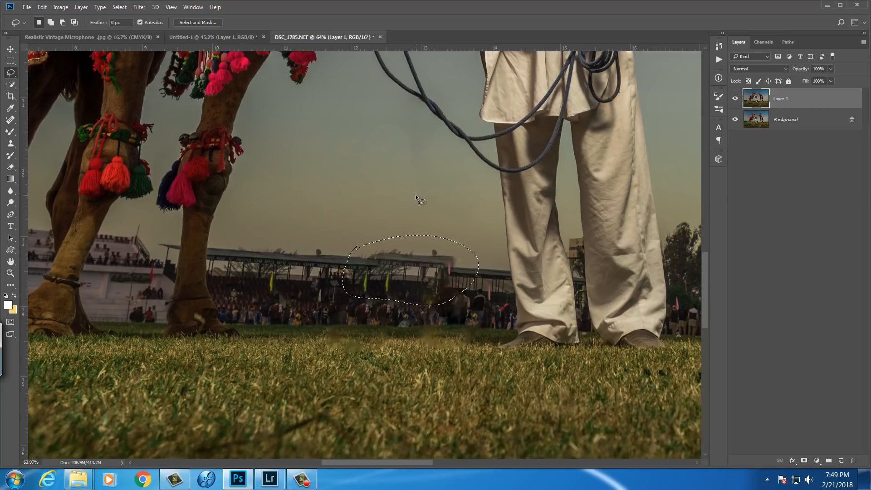
pyautogui.hotkey('ctrl', 'd')
# Lasso the refilled piece of the stand on Layer 1, cut it, and paste it onto its own layer.
pyautogui.moveTo(361, 257); pyautogui.dragTo(415, 242)
pyautogui.moveTo(454, 282)
pyautogui.mouseDown()
pyautogui.moveTo(367, 293)
pyautogui.moveTo(354, 278)
pyautogui.moveTo(366, 257)
pyautogui.mouseUp()
pyautogui.hotkey('ctrl', 'x')
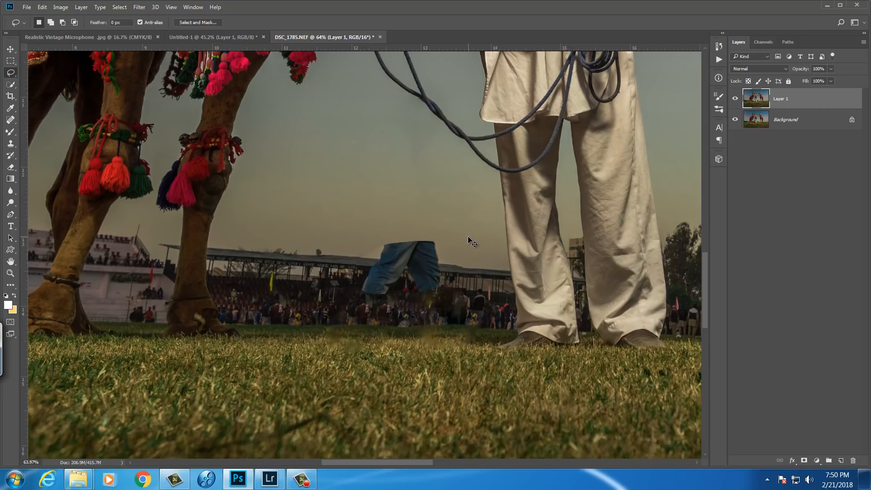
pyautogui.hotkey('ctrl', 'z')
pyautogui.hotkey('ctrl', 'x')
pyautogui.hotkey('ctrl', 'v')
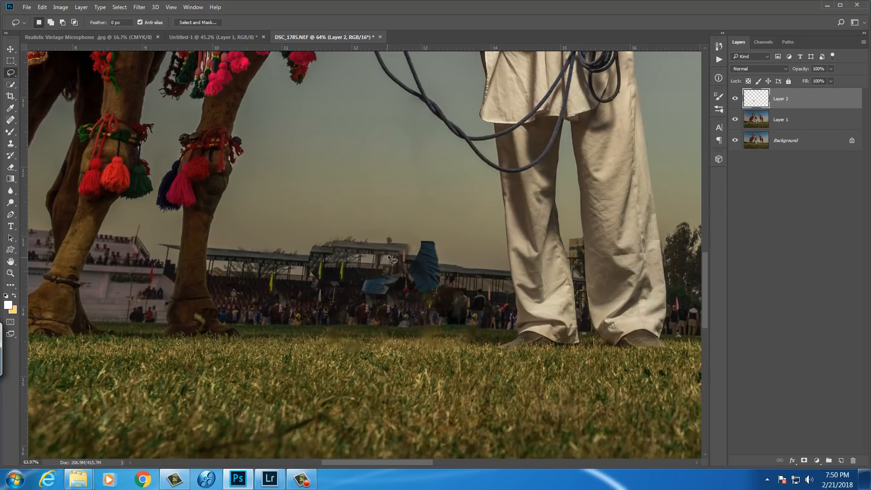
# Move the pasted stand piece over the exposed jeans and scale it to about 110%.
pyautogui.press('v')
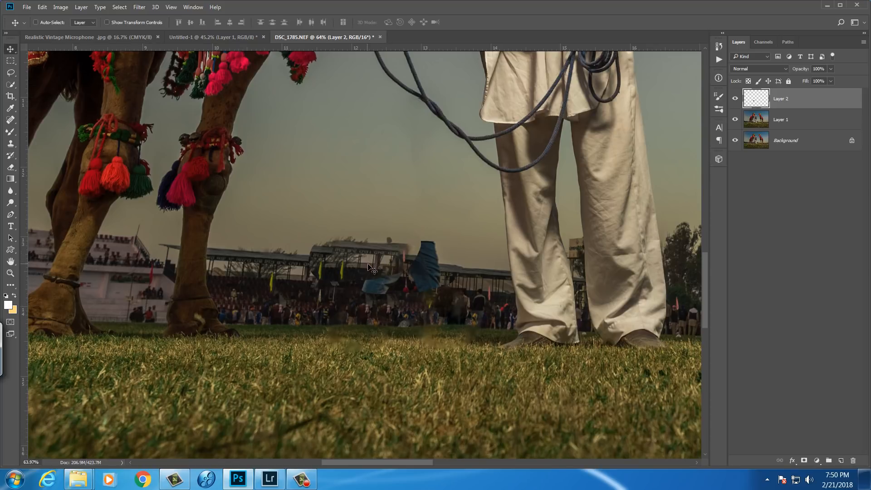
pyautogui.moveTo(375, 263); pyautogui.dragTo(414, 289)
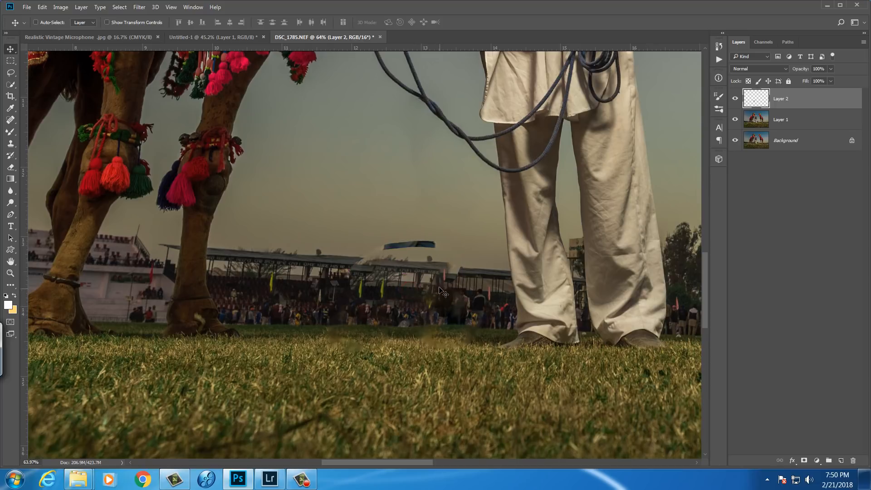
pyautogui.hotkey('ctrl', 't')
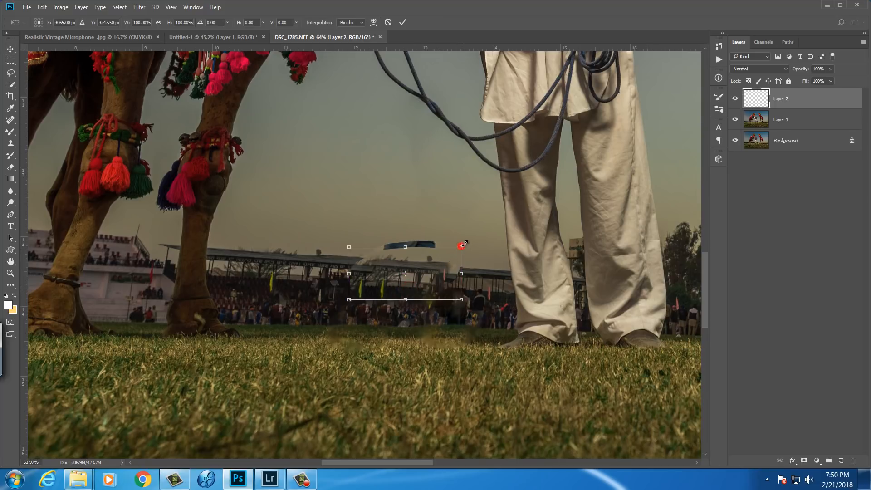
pyautogui.moveTo(462, 245); pyautogui.dragTo(468, 245)
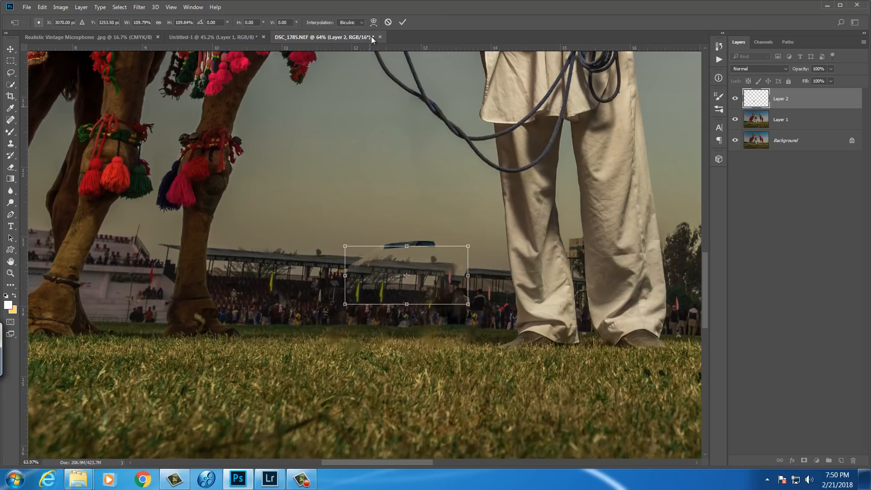
pyautogui.click(400, 22)
# Hide the pasted stand layer and create a new empty layer directly above Layer 1.
pyautogui.click(735, 98)
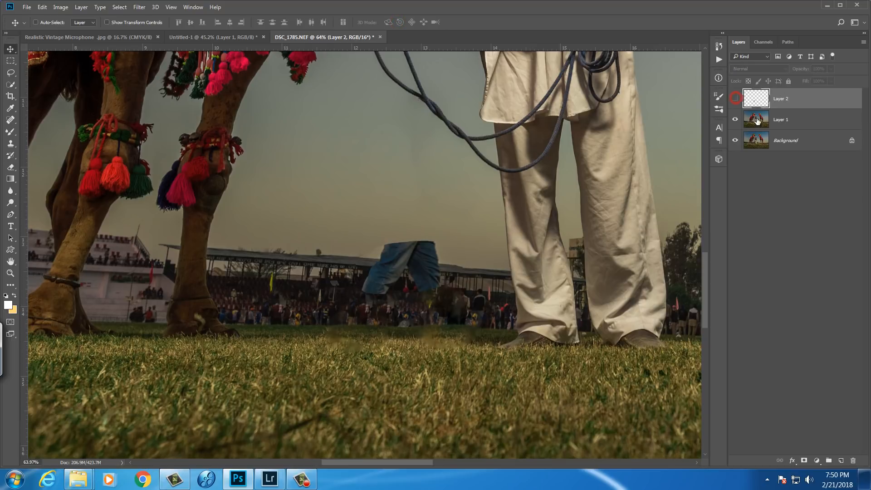
pyautogui.click(807, 119)
pyautogui.click(841, 460)
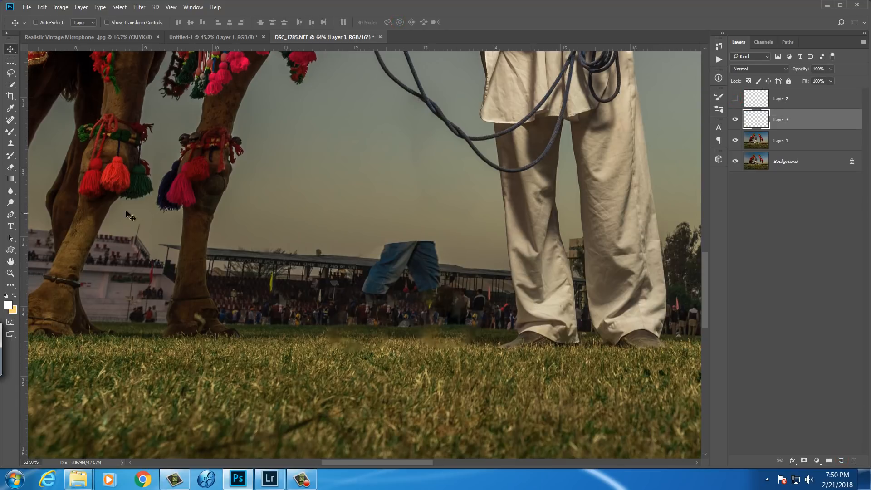
# Clone the nearby sky over the upper part of the exposed jeans with the Clone Stamp at size 125.
pyautogui.click(10, 143)
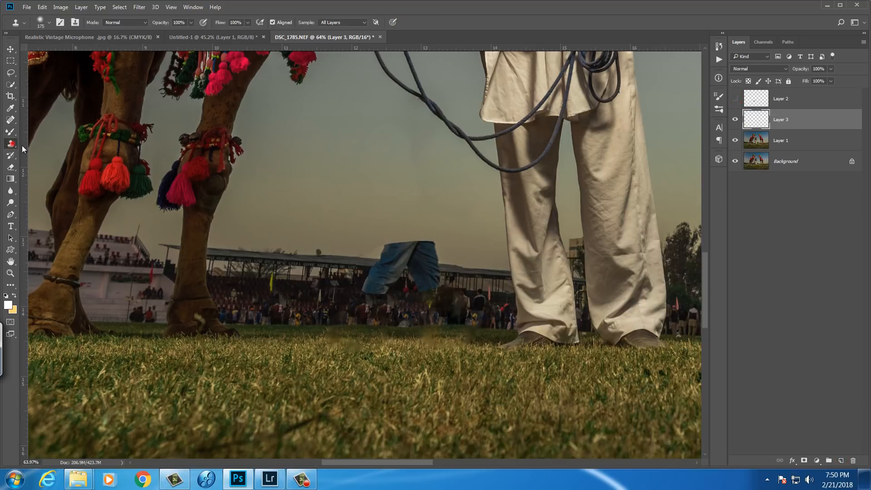
pyautogui.press(']')
pyautogui.press(']')
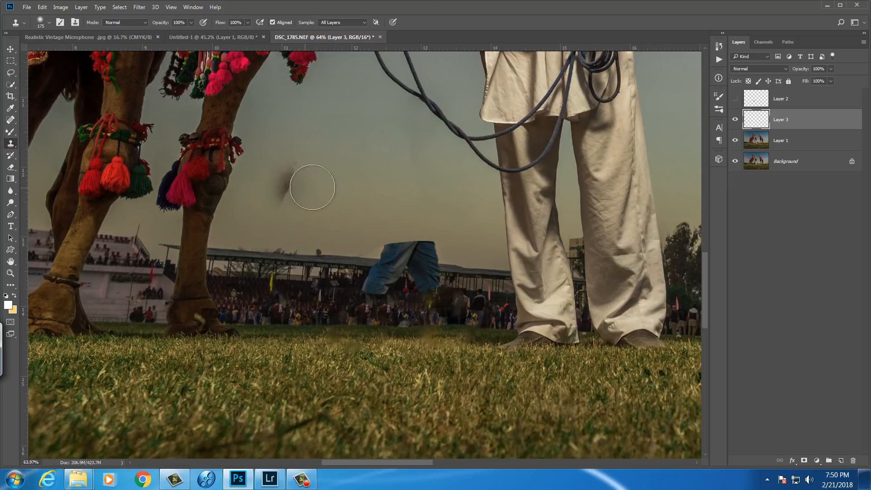
pyautogui.press('[')
pyautogui.press('[')
pyautogui.press('[')
pyautogui.press('[')
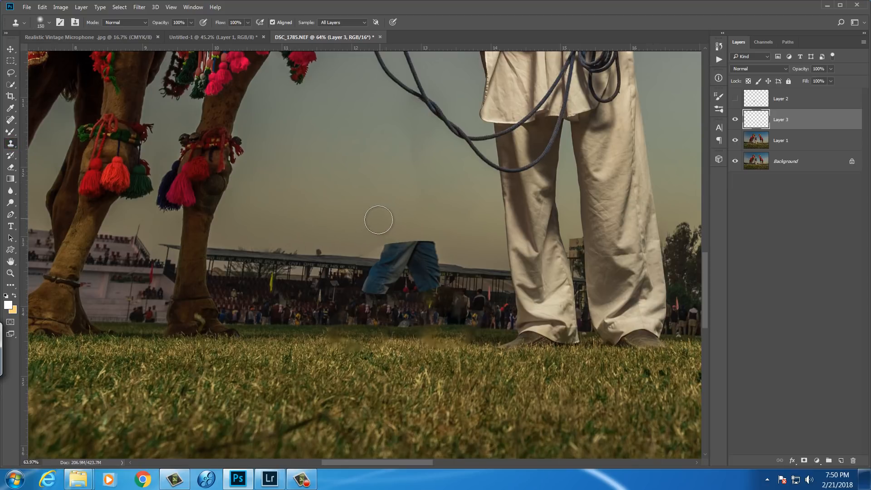
pyautogui.keyDown('alt'); pyautogui.click(356, 227); pyautogui.keyUp('alt')
pyautogui.keyDown('alt'); pyautogui.click(358, 228); pyautogui.keyUp('alt')
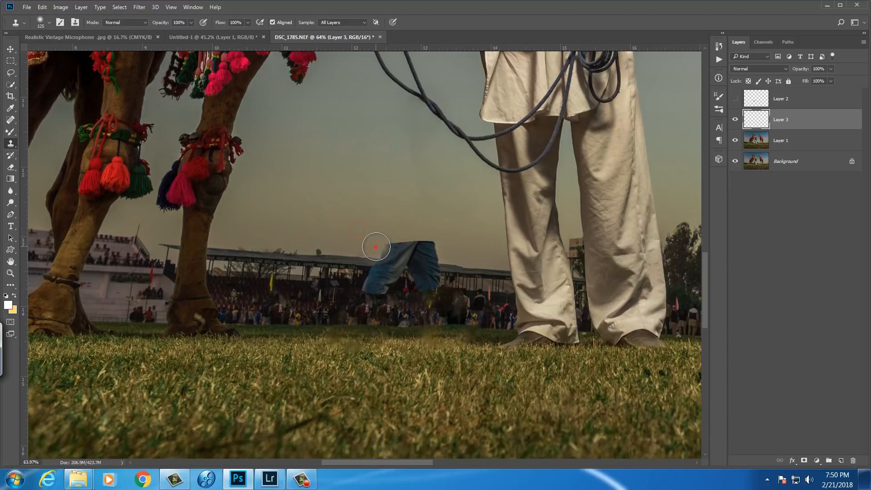
pyautogui.moveTo(378, 247)
pyautogui.mouseDown()
pyautogui.moveTo(457, 256)
pyautogui.moveTo(356, 246)
pyautogui.moveTo(379, 246)
pyautogui.mouseUp()
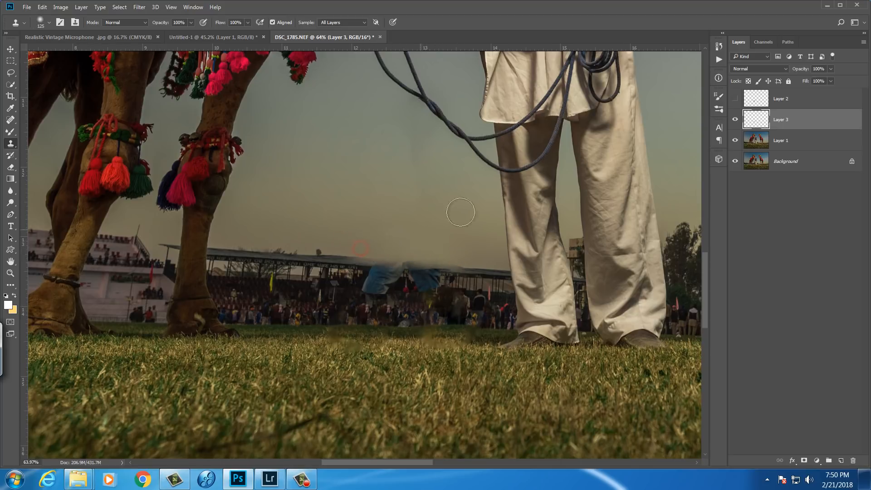
# Show the pasted stand layer, Layer 2, and add a layer mask to it.
pyautogui.click(735, 98)
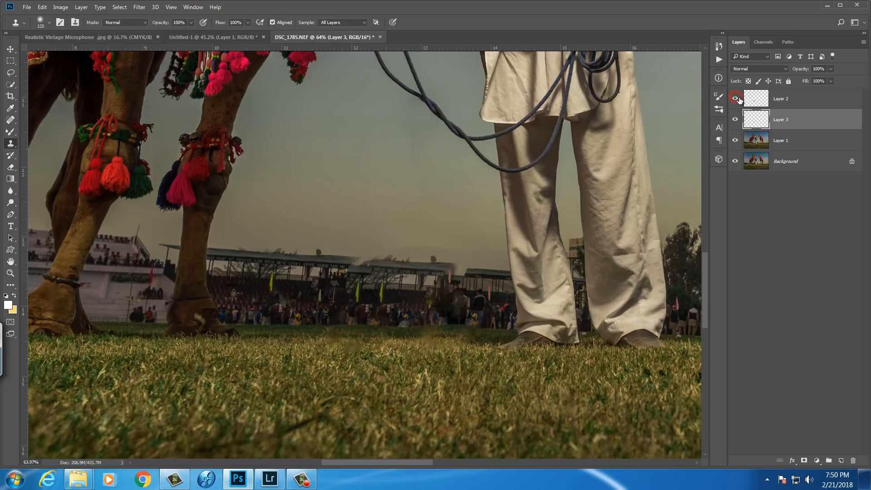
pyautogui.click(793, 93)
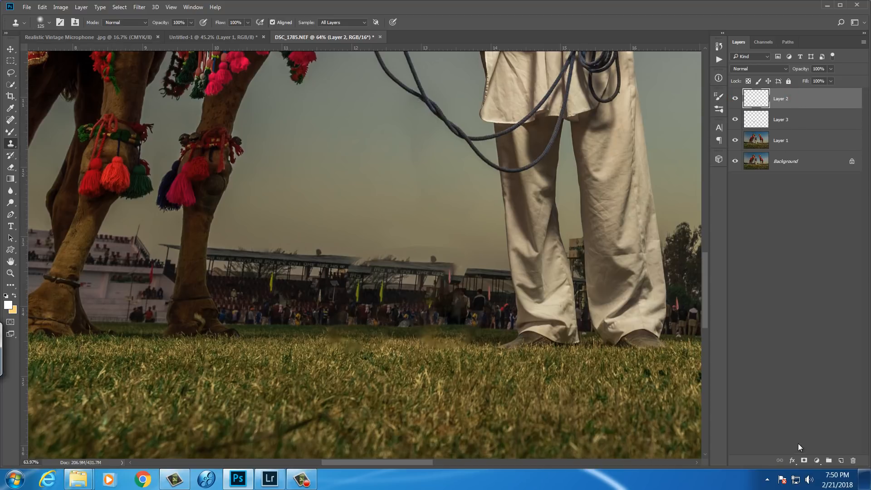
pyautogui.click(803, 460)
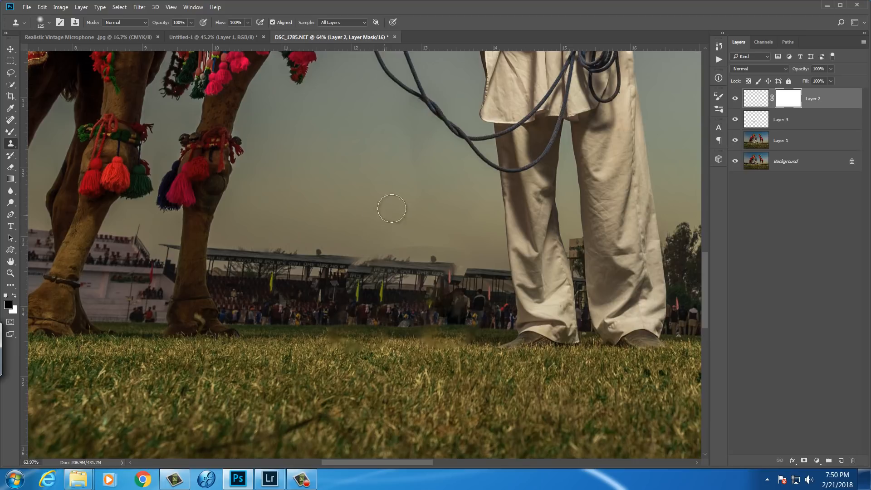
# Paint black with the Brush tool at 0% smoothing on Layer 2's mask to blend the edges of the stand piece.
pyautogui.press('b')
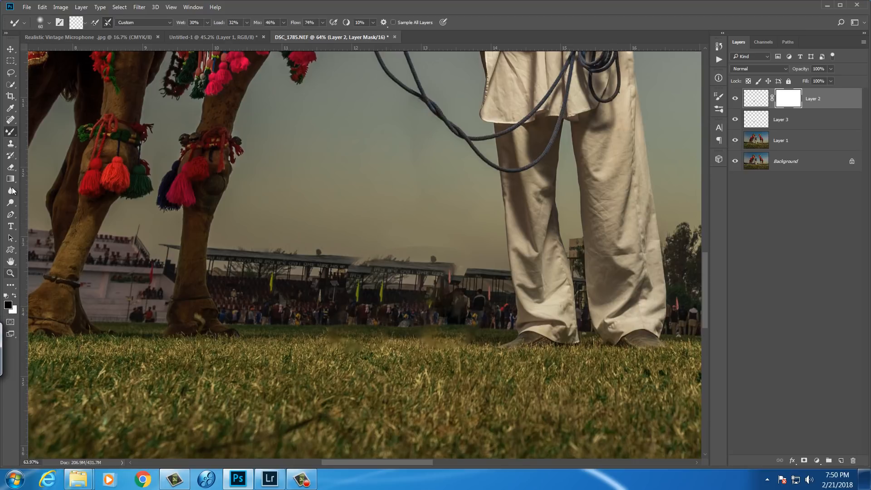
pyautogui.rightClick(13, 132)
pyautogui.click(59, 132)
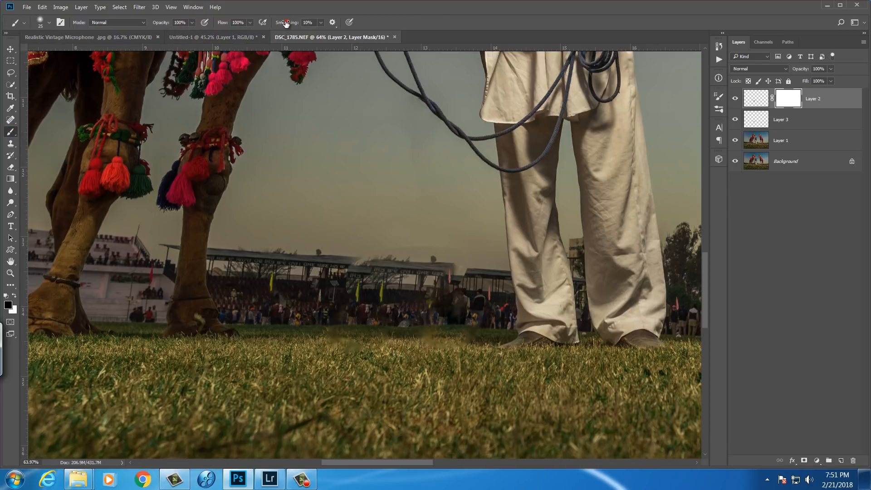
pyautogui.moveTo(286, 23); pyautogui.dragTo(274, 23)
pyautogui.press(']')
pyautogui.press(']')
pyautogui.press(']')
pyautogui.press(']')
pyautogui.press(']')
pyautogui.moveTo(460, 283)
pyautogui.mouseDown()
pyautogui.moveTo(460, 256)
pyautogui.moveTo(439, 250)
pyautogui.moveTo(346, 251)
pyautogui.moveTo(354, 280)
pyautogui.moveTo(301, 298)
pyautogui.moveTo(362, 280)
pyautogui.mouseUp()
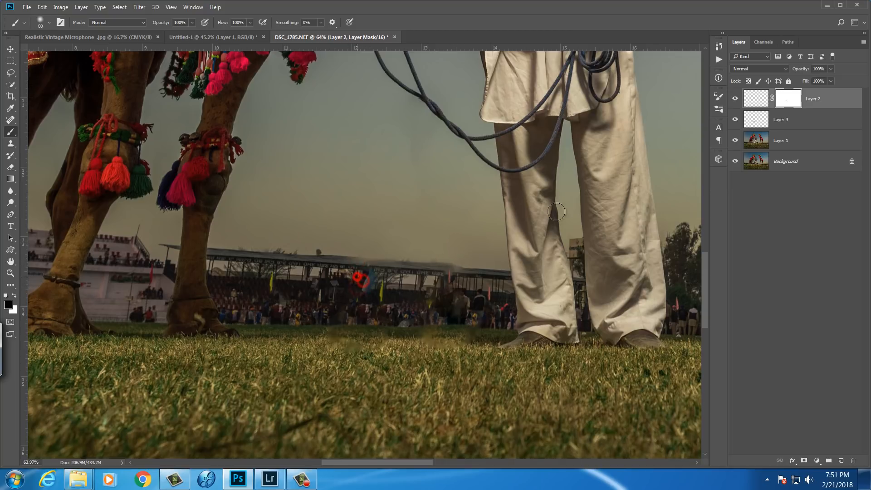
# Transform the stand piece on Layer 2 to 111.97% width, 96.92% height and 1.11° rotation, aligning it with the roof line.
pyautogui.click(755, 98)
pyautogui.hotkey('ctrl', 't')
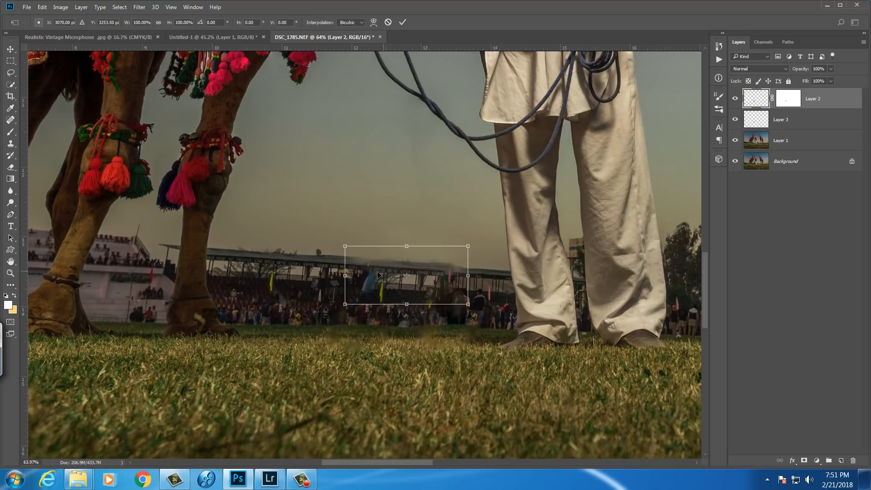
pyautogui.moveTo(343, 275); pyautogui.dragTo(330, 276)
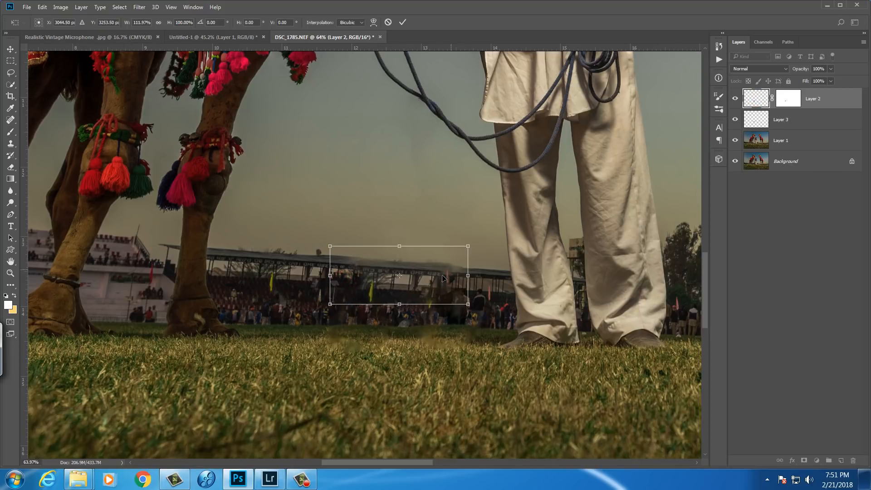
pyautogui.moveTo(443, 277); pyautogui.dragTo(443, 276)
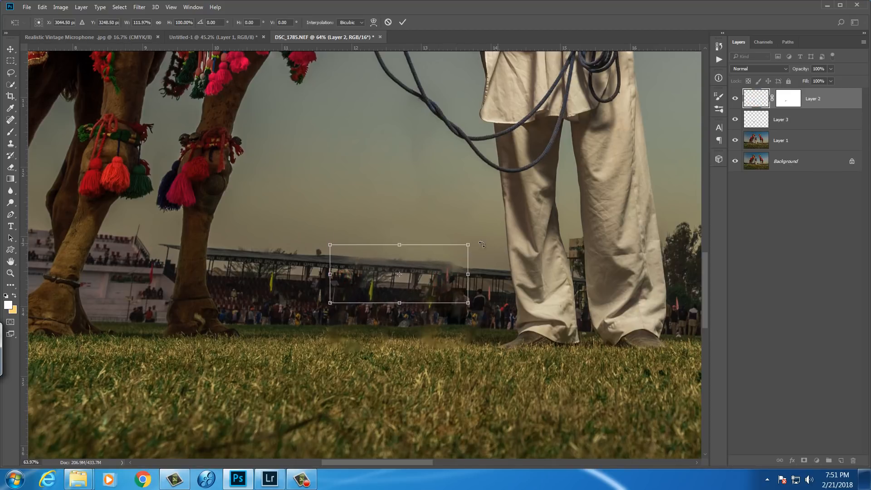
pyautogui.moveTo(480, 241); pyautogui.dragTo(480, 242)
pyautogui.moveTo(398, 246); pyautogui.dragTo(399, 248)
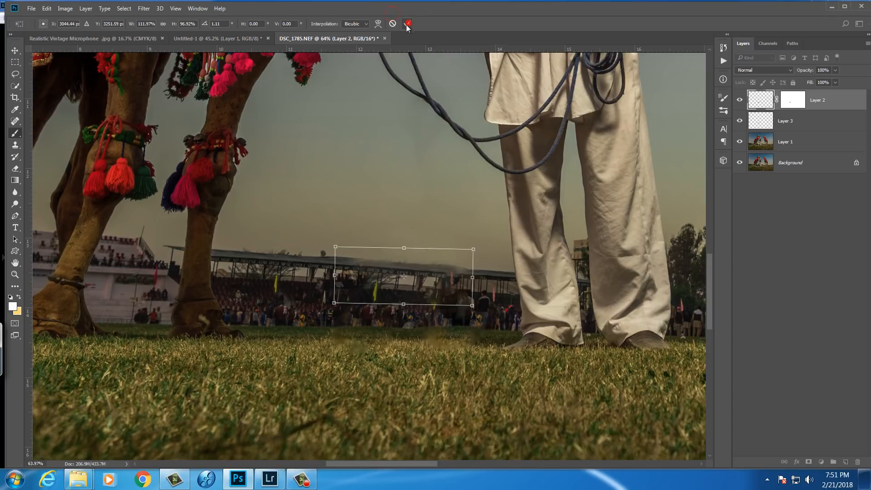
pyautogui.click(402, 22)
# Add a Brightness/Contrast adjustment layer above Layer 2 and clip it to the stand piece with a clipping mask.
pyautogui.click(845, 7)
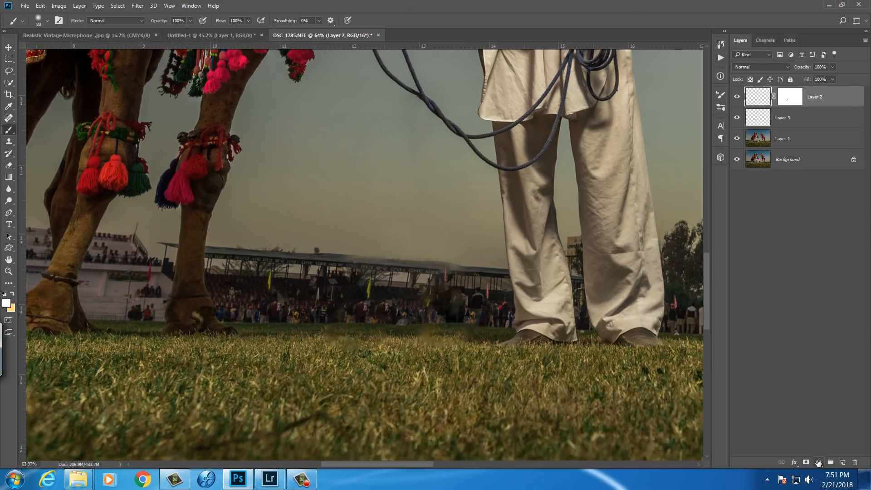
pyautogui.click(818, 462)
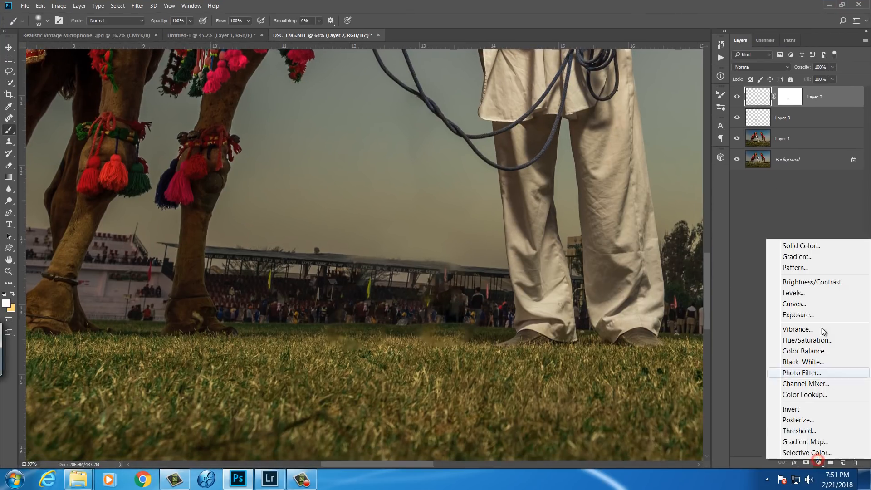
pyautogui.click(816, 281)
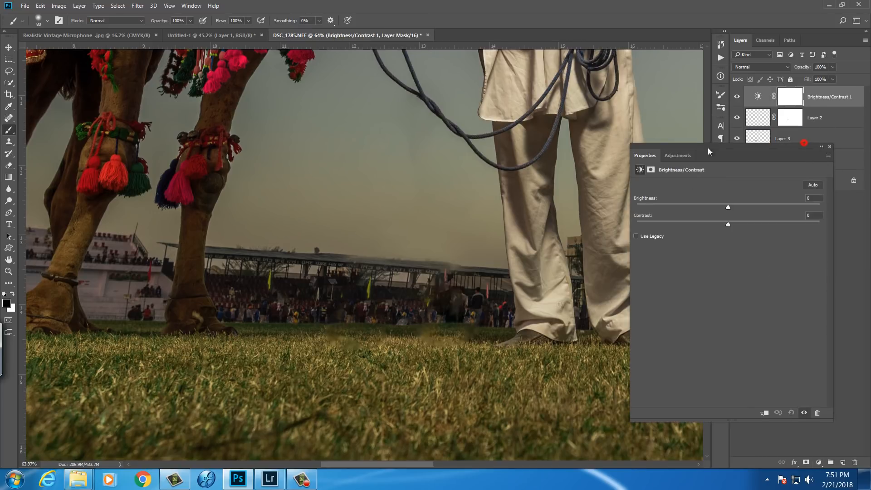
pyautogui.click(829, 146)
pyautogui.rightClick(830, 94)
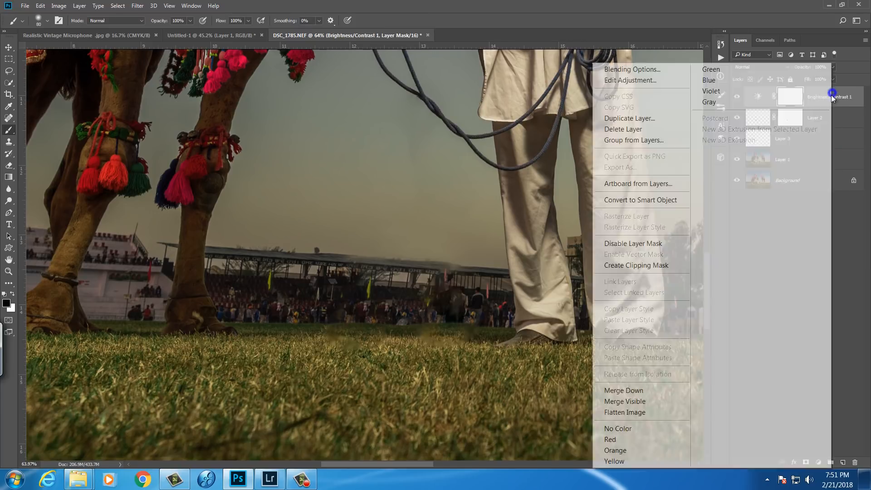
pyautogui.click(654, 267)
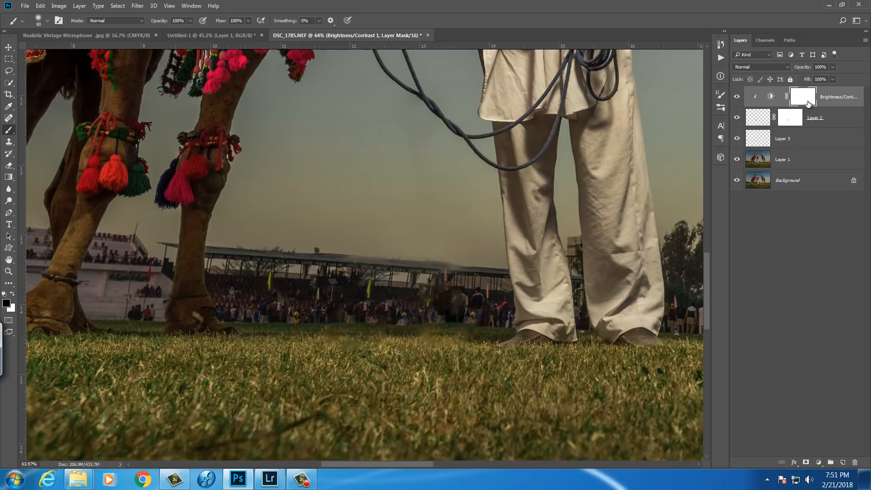
# Set the brightness of the clipped Brightness/Contrast adjustment layer to -30 to darken the stand piece.
pyautogui.doubleClick(768, 99)
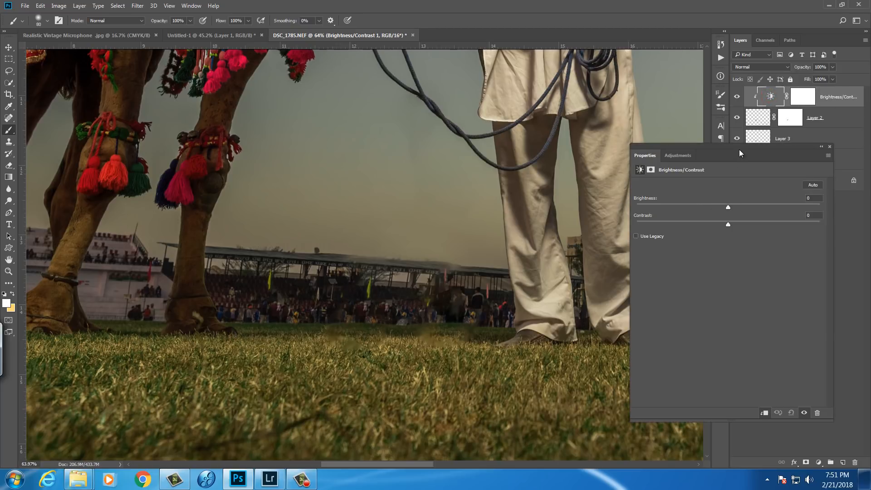
pyautogui.moveTo(738, 148); pyautogui.dragTo(728, 184)
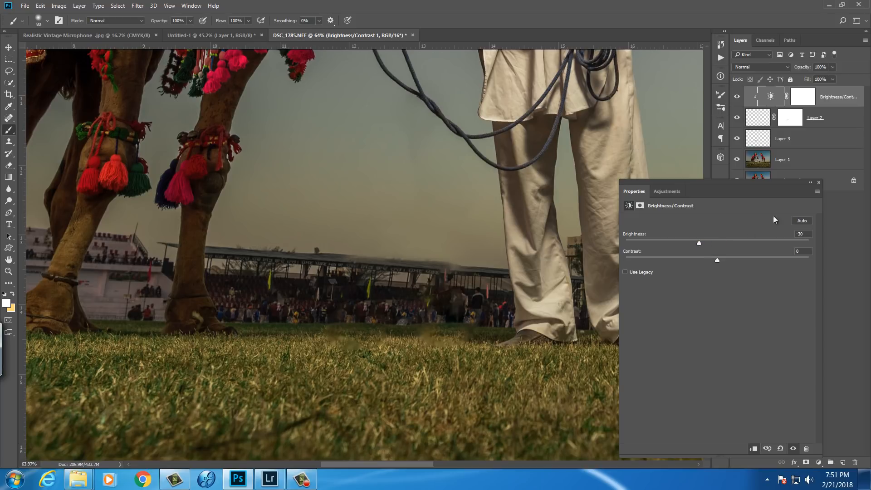
pyautogui.click(818, 182)
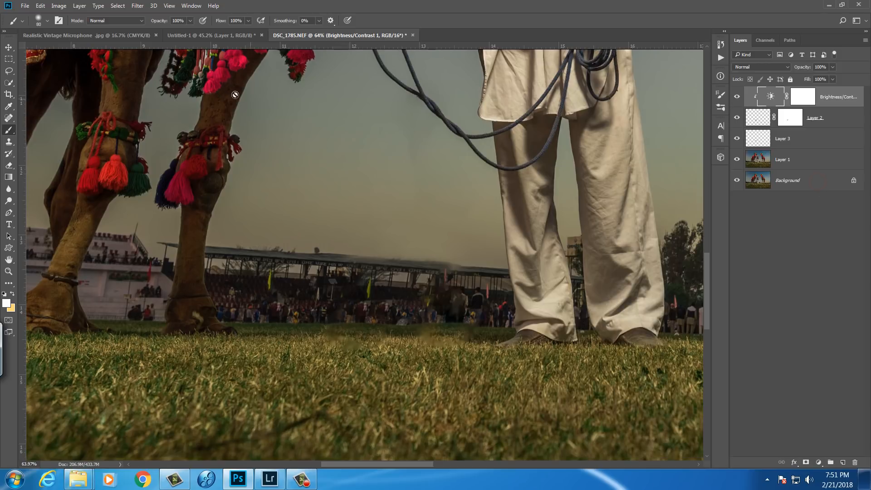
# Close the edited camel photo document DSC_1785.NEF.
pyautogui.click(412, 35)
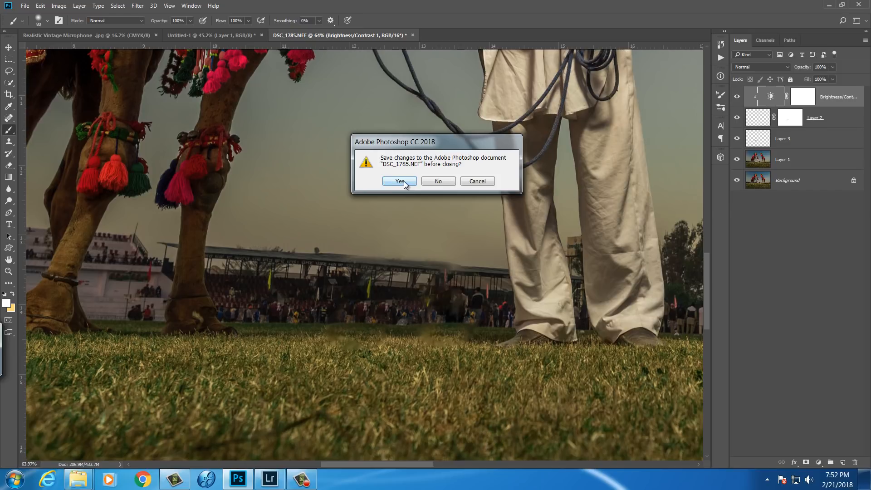